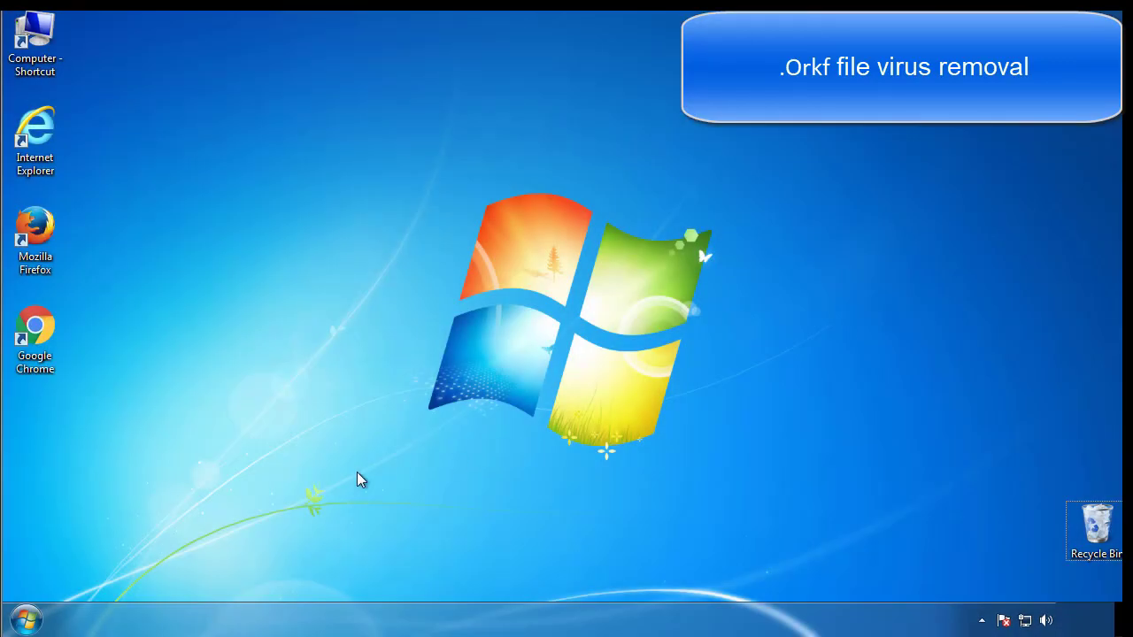
Enable minimal Safe boot for Windows 7 through msconfig, restart the computer and dismiss the safe mode help window
click(27, 619)
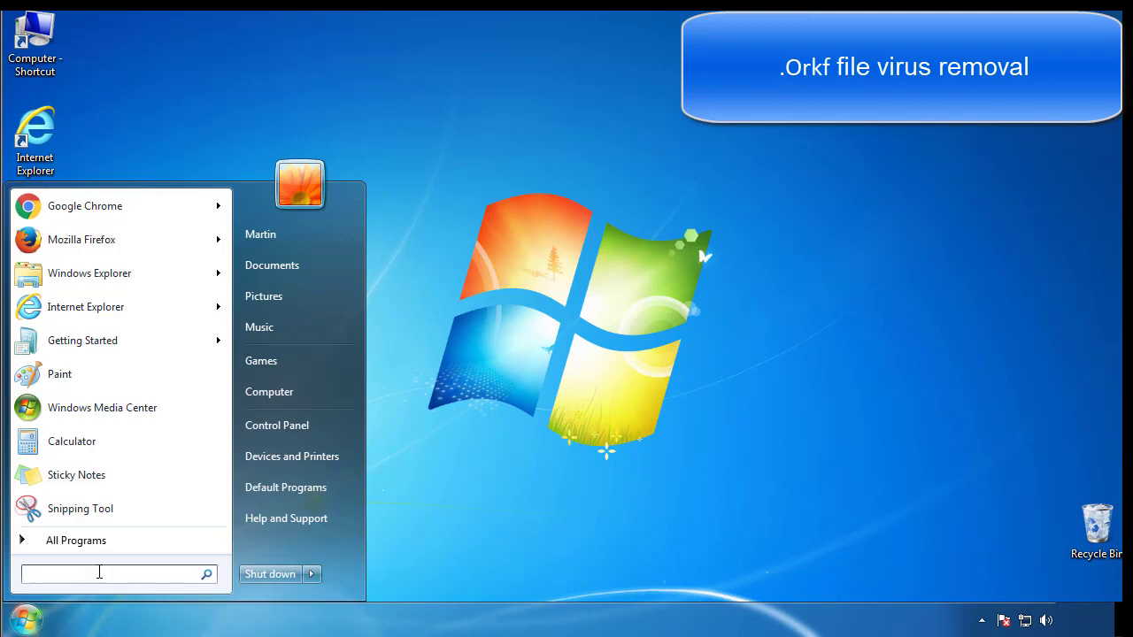
text(msconfig)
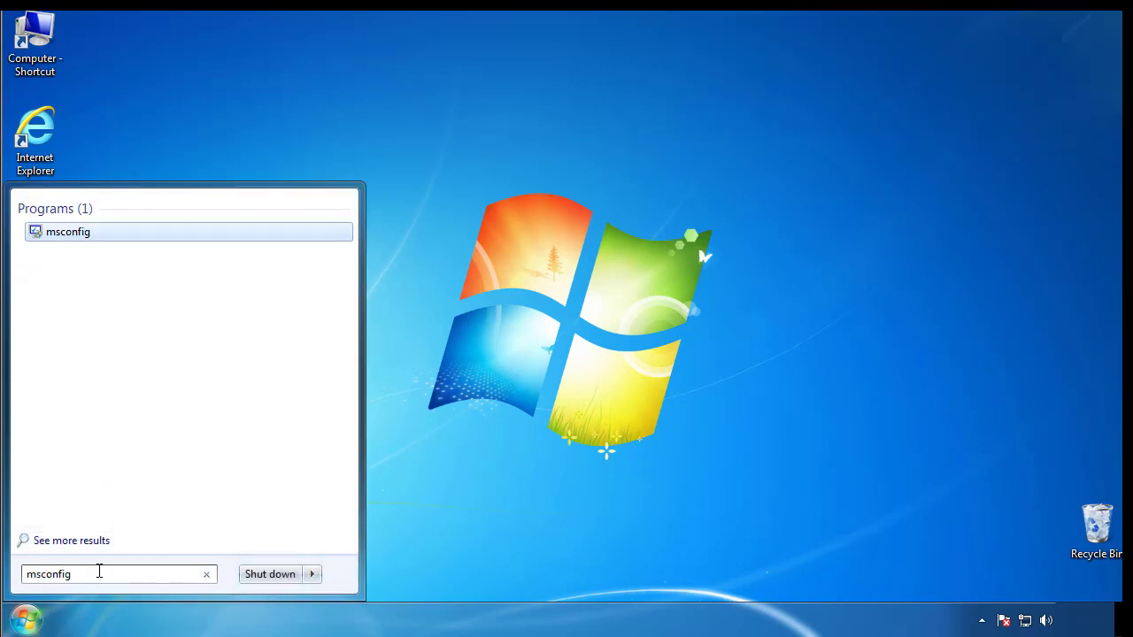
key(Return)
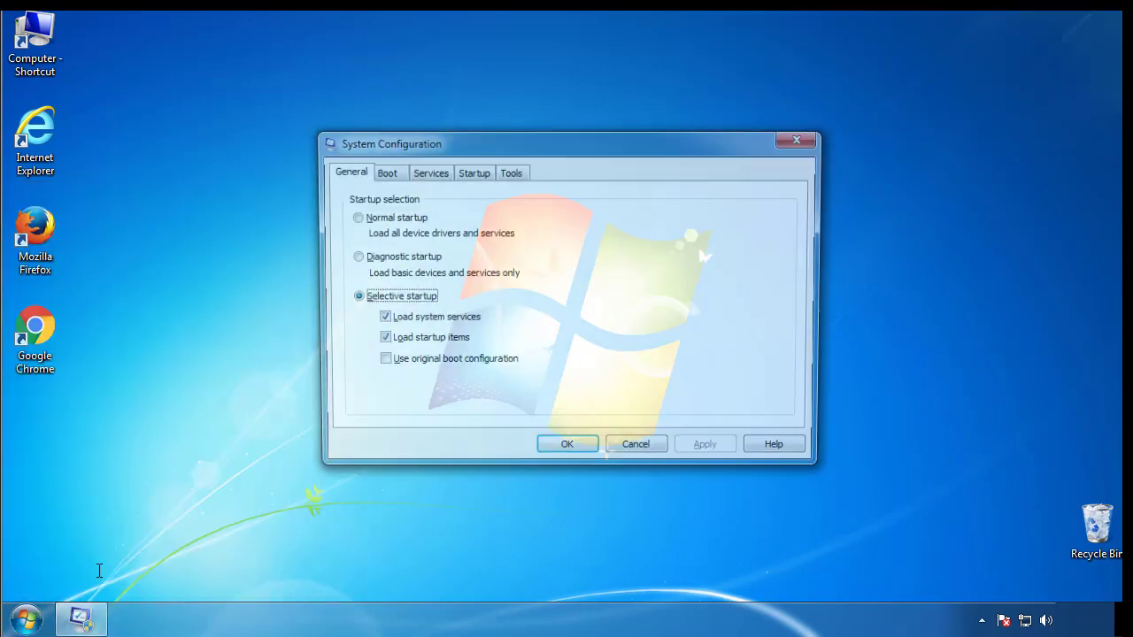
click(381, 172)
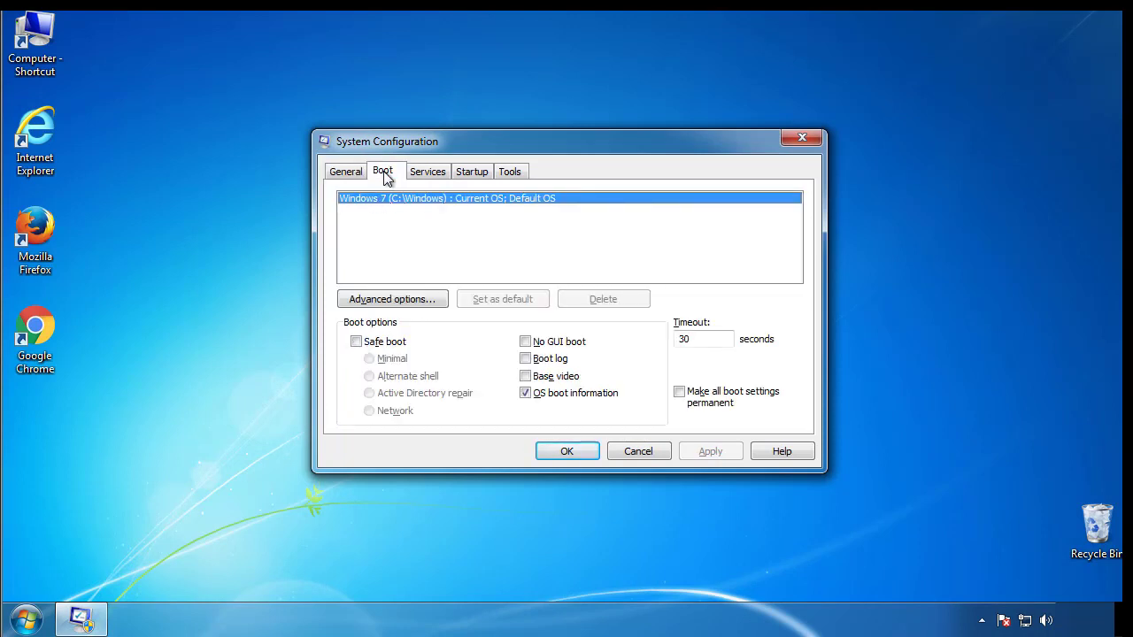
click(356, 342)
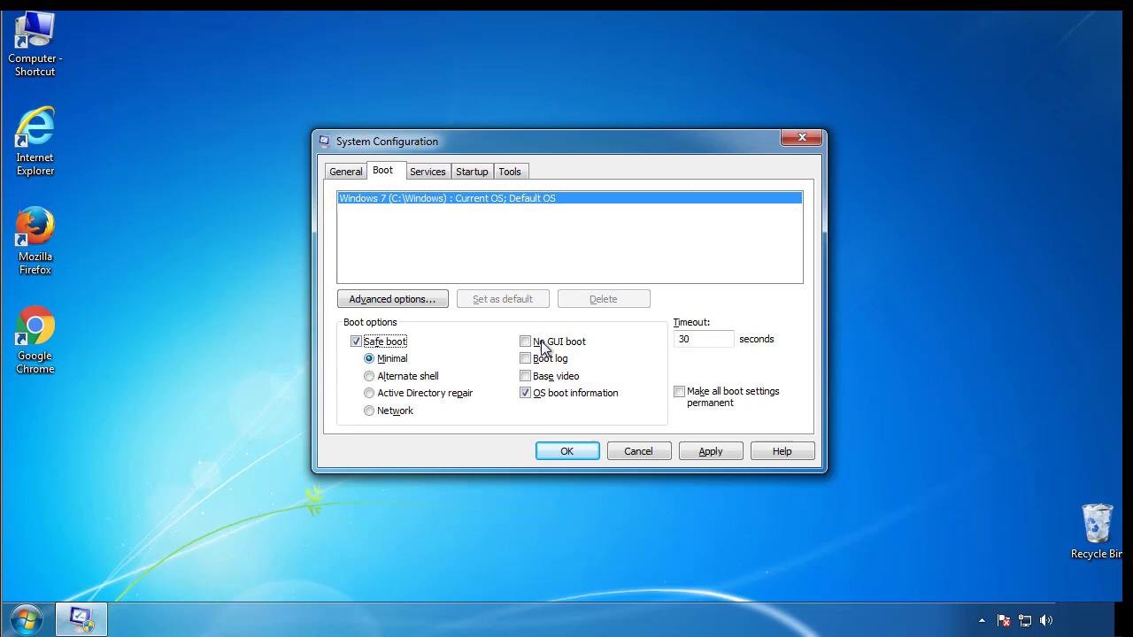
click(577, 453)
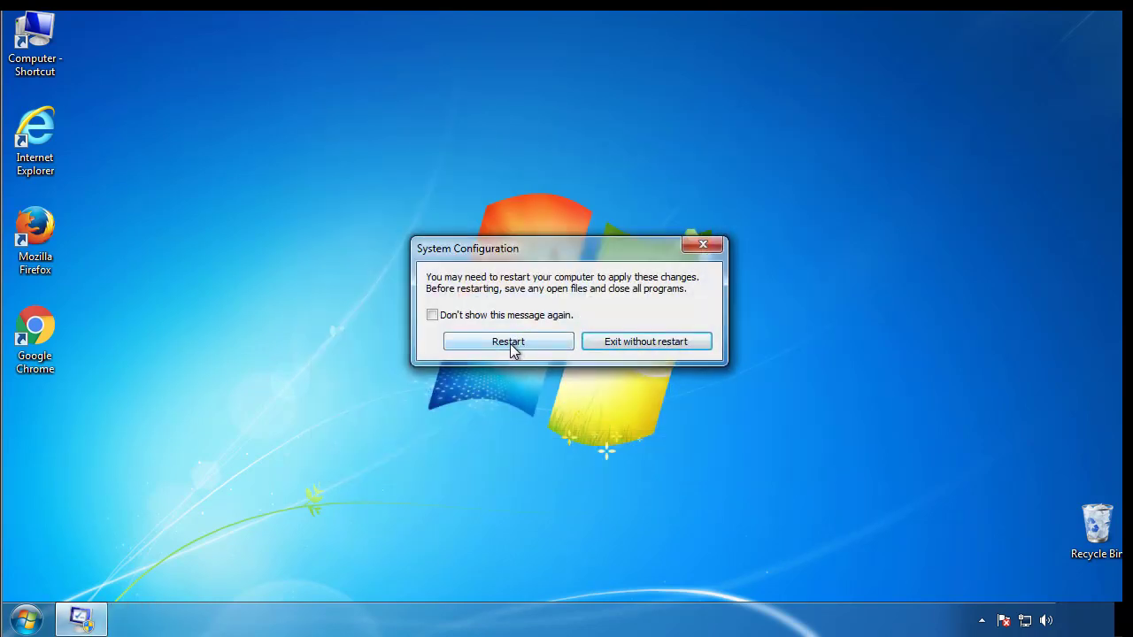
click(511, 344)
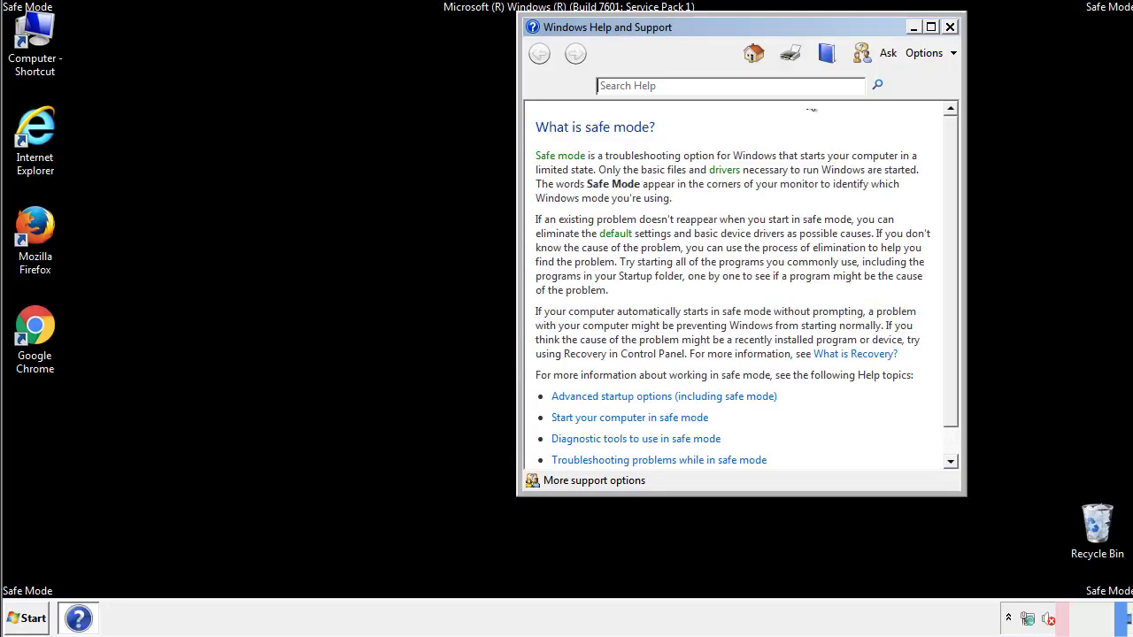
click(948, 27)
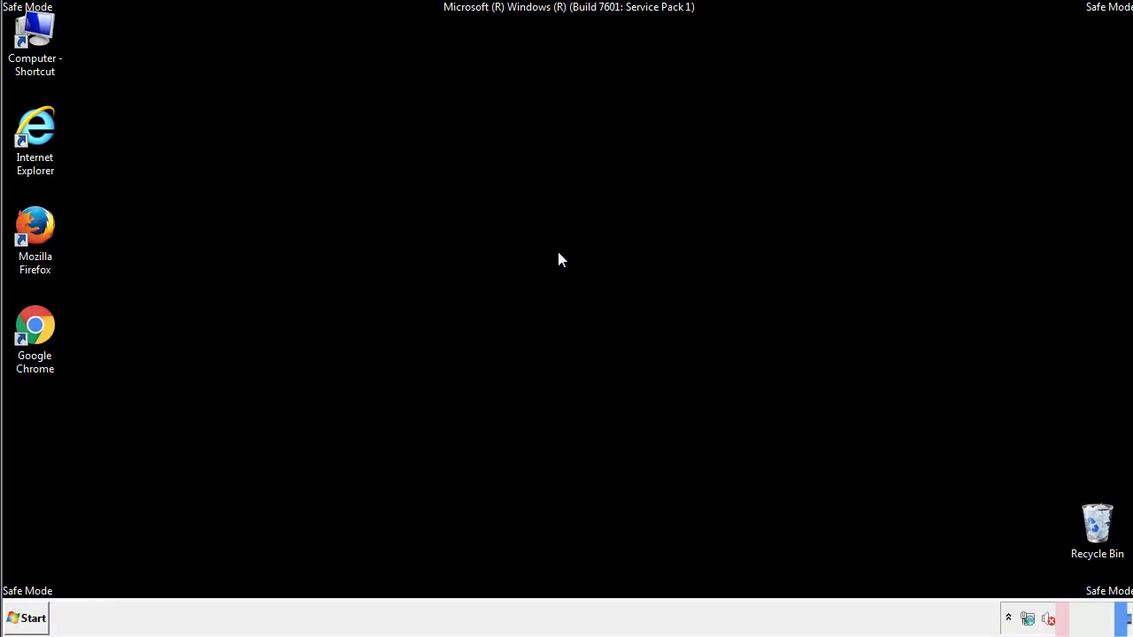
Apply the Folder Options setting that shows hidden files, folders, and drives, and close Control Panel
click(34, 616)
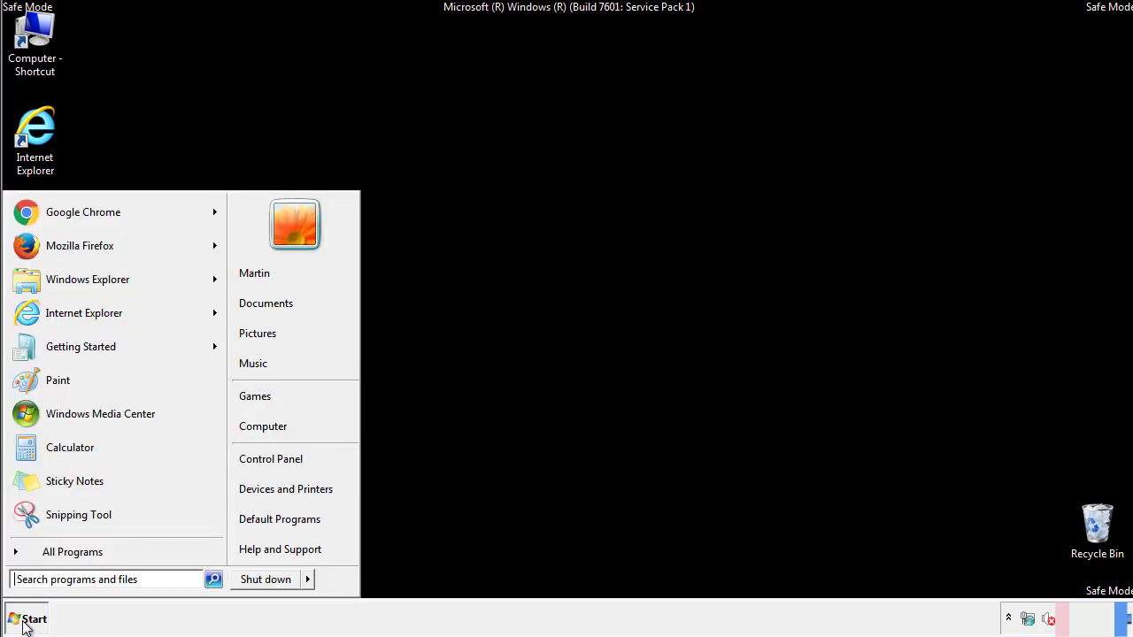
click(283, 457)
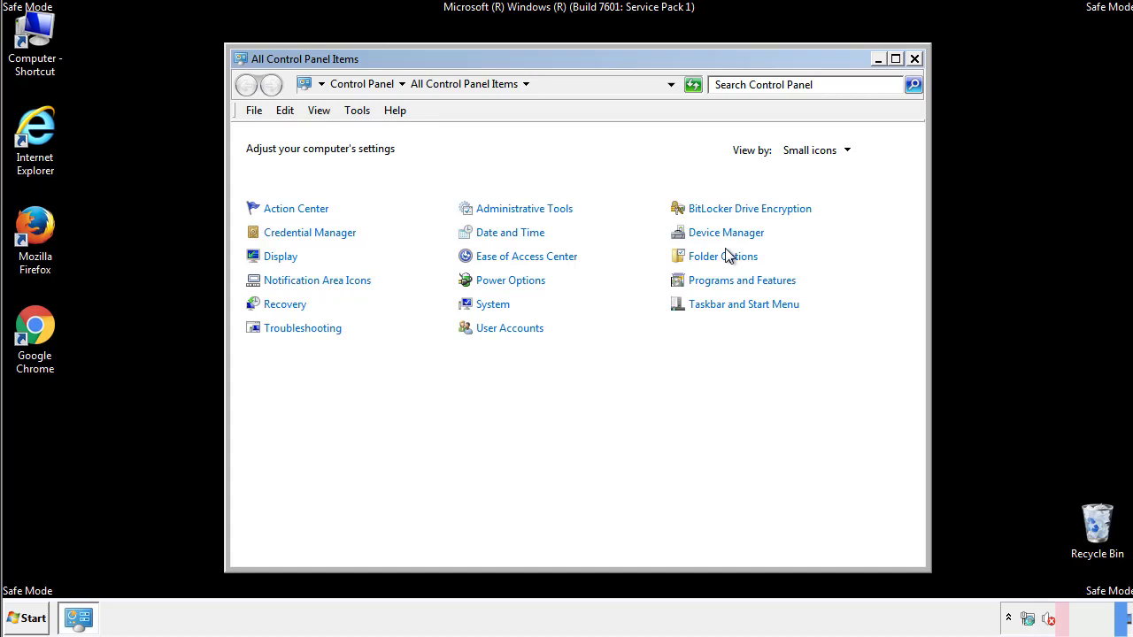
click(726, 258)
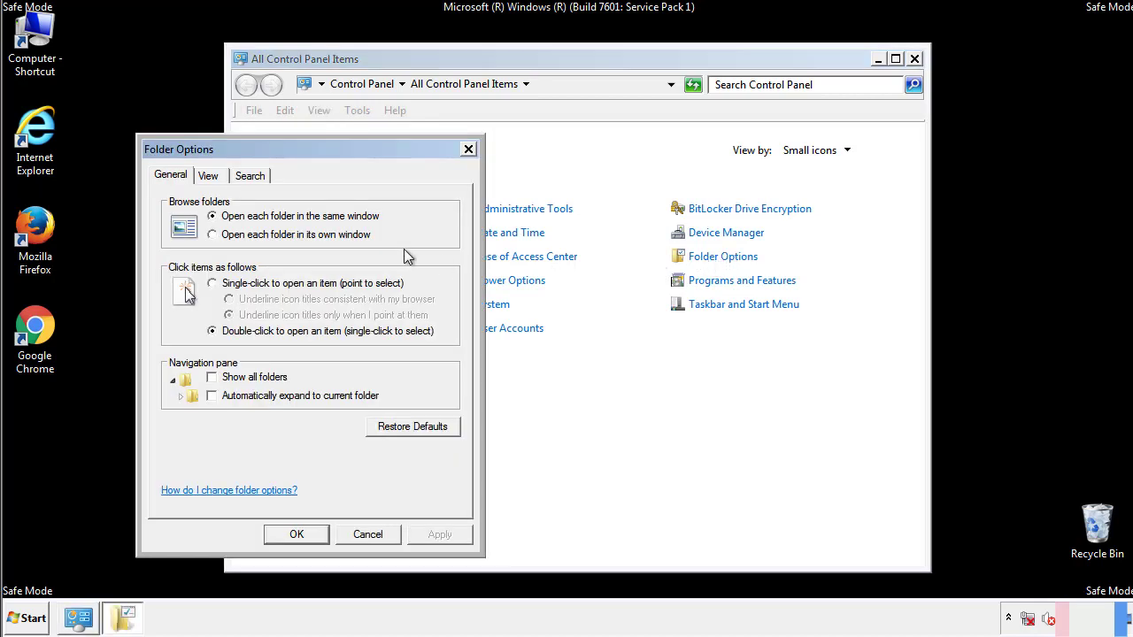
click(208, 176)
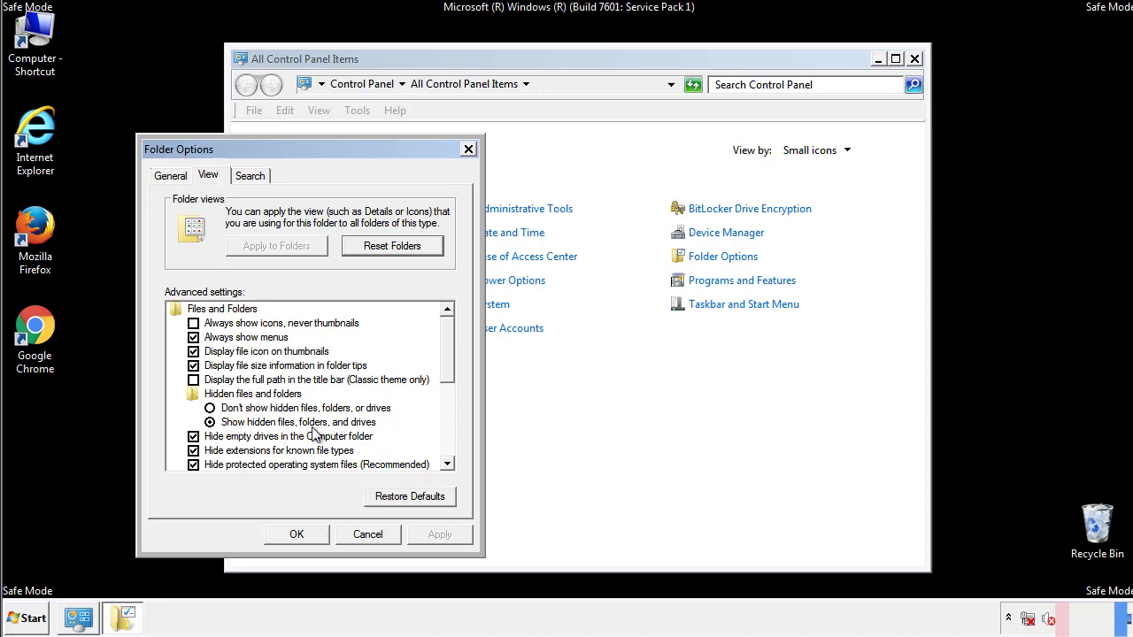
click(306, 533)
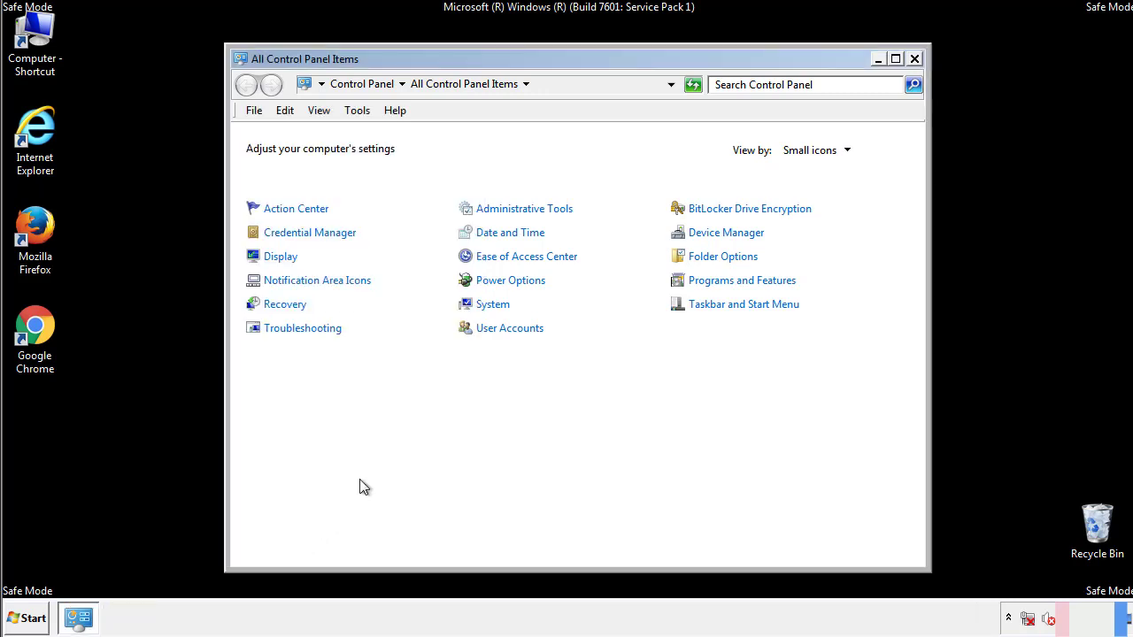
click(915, 58)
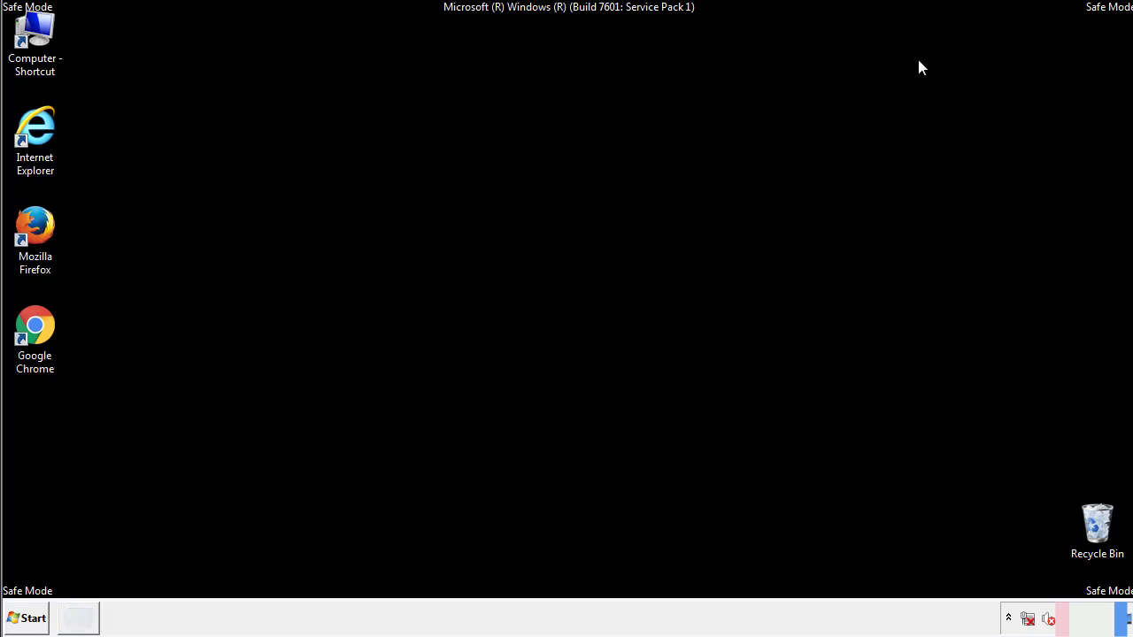
Browse to the folder C:\Windows\System32\drivers\etc
double_click(46, 31)
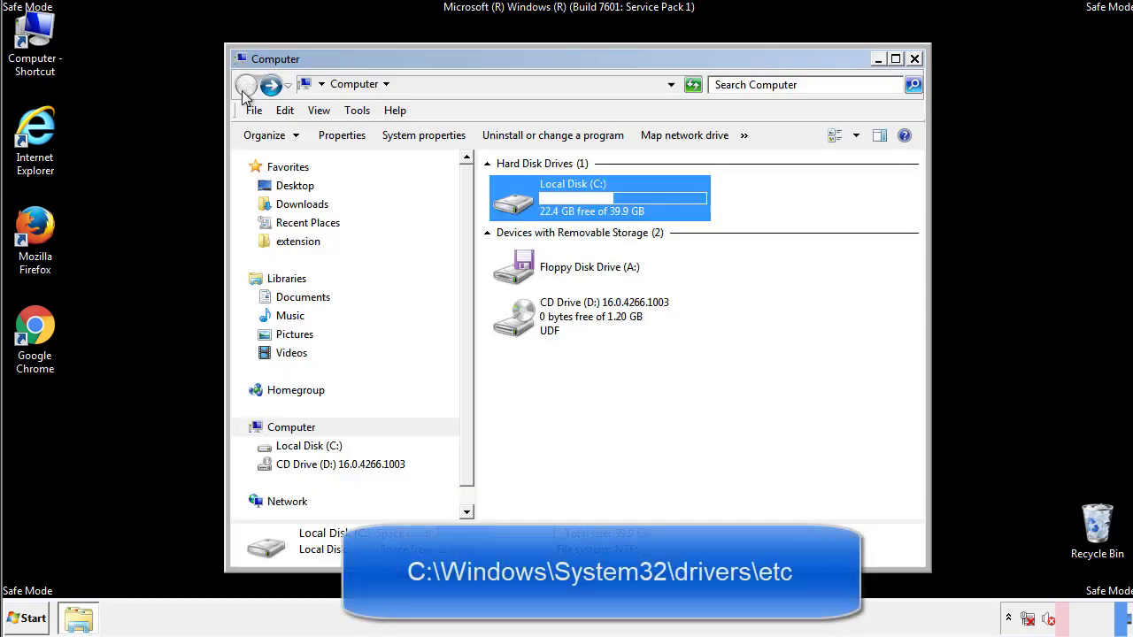
double_click(518, 204)
click(518, 324)
double_click(518, 326)
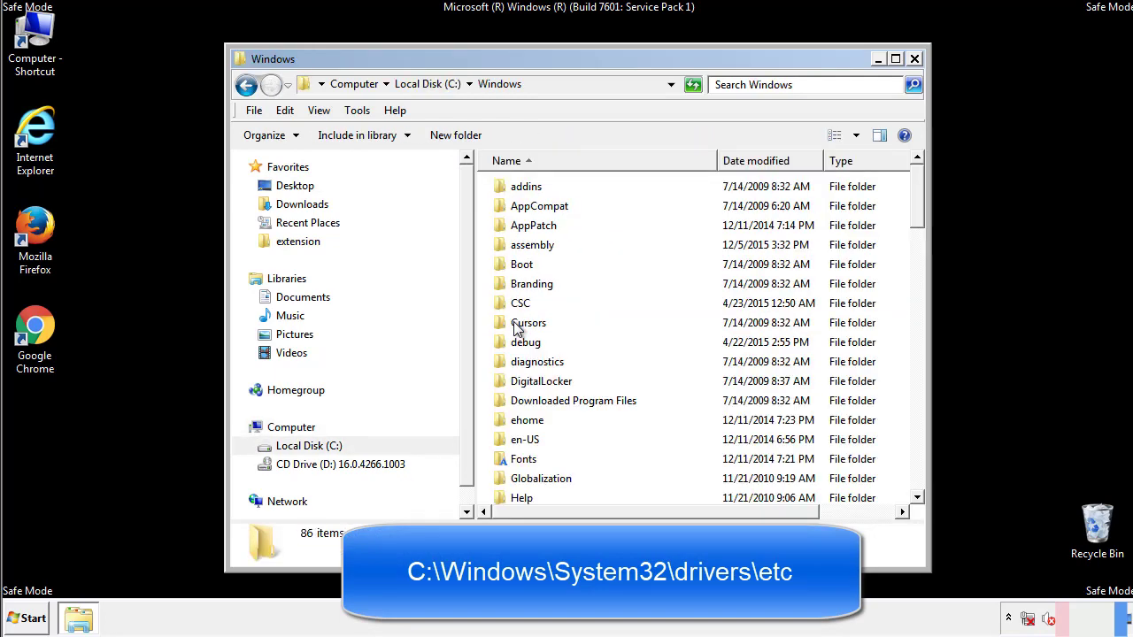
scroll(522, 398, down, 2)
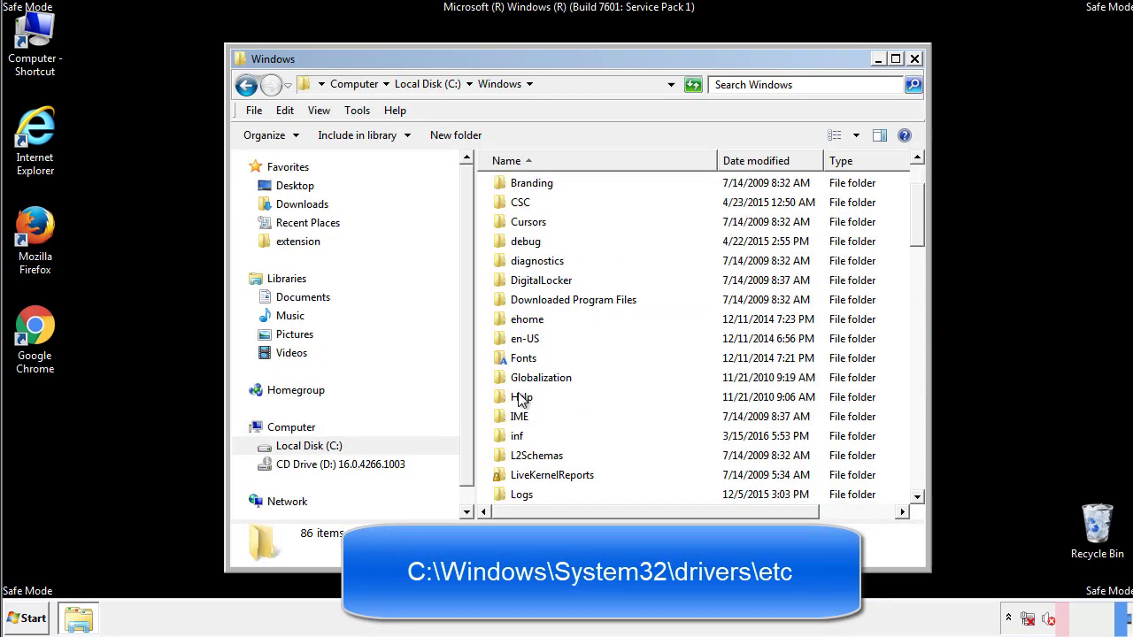
scroll(521, 400, down, 7)
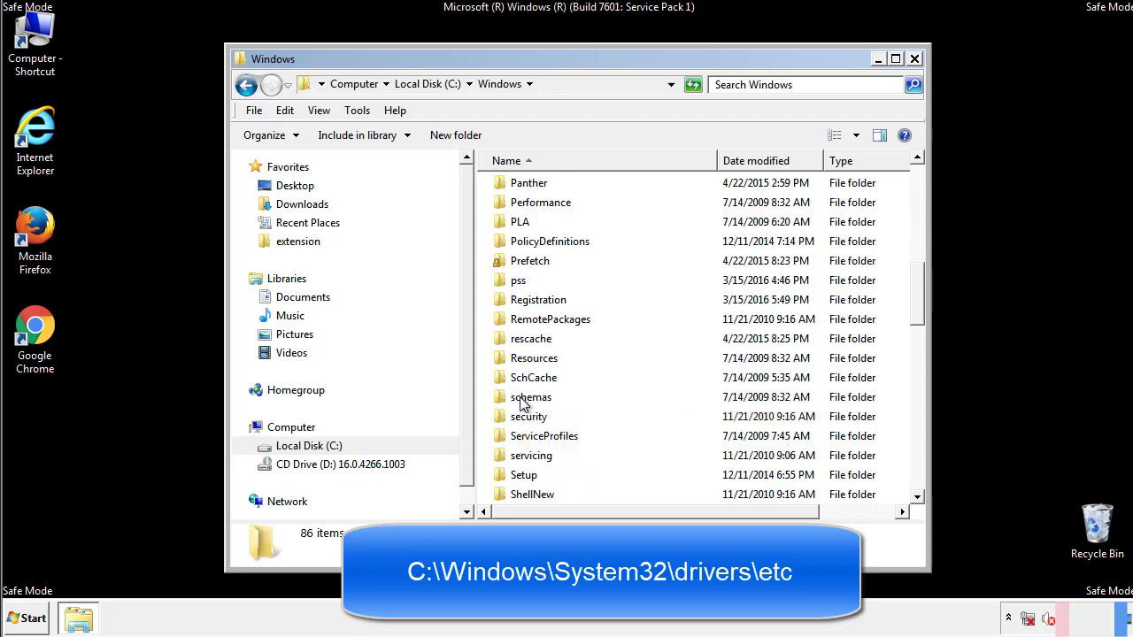
scroll(522, 402, down, 2)
double_click(536, 457)
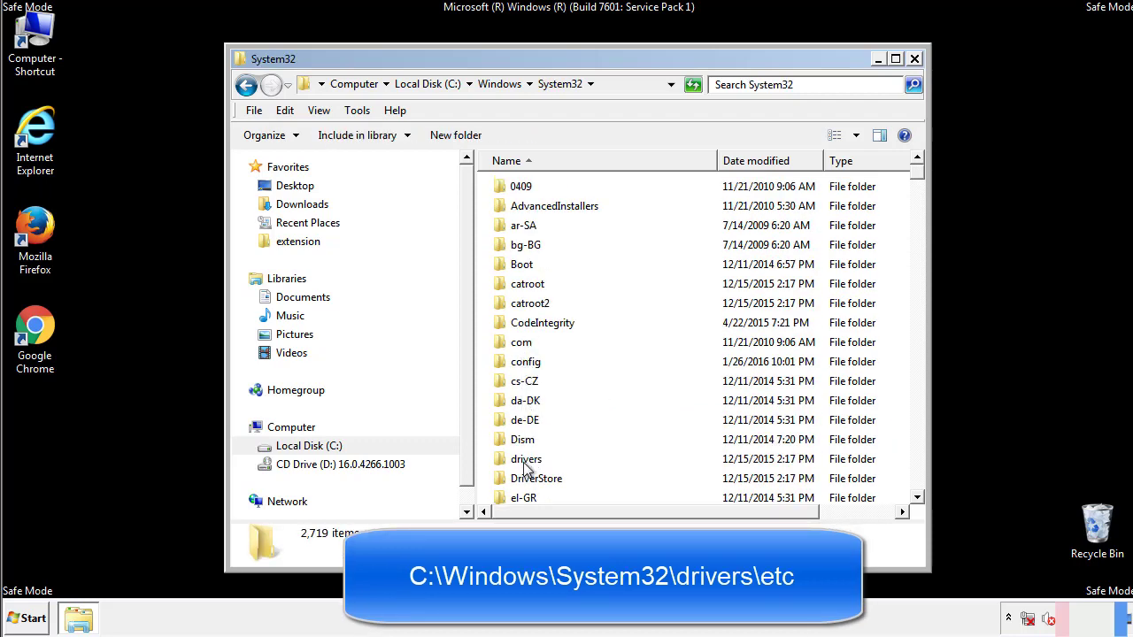
double_click(526, 462)
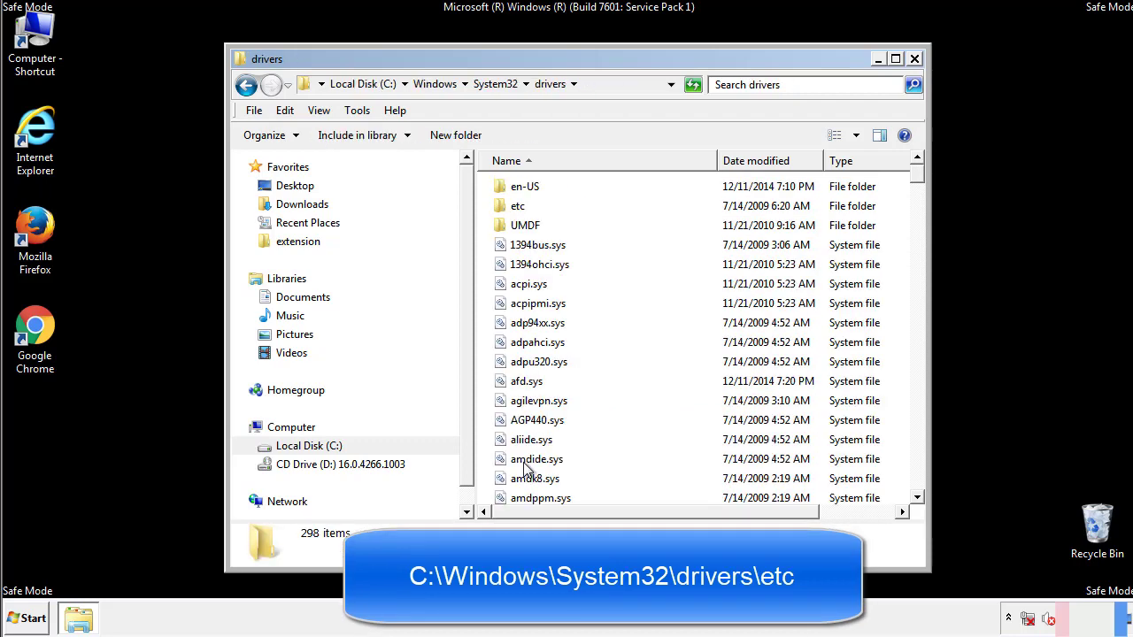
double_click(508, 213)
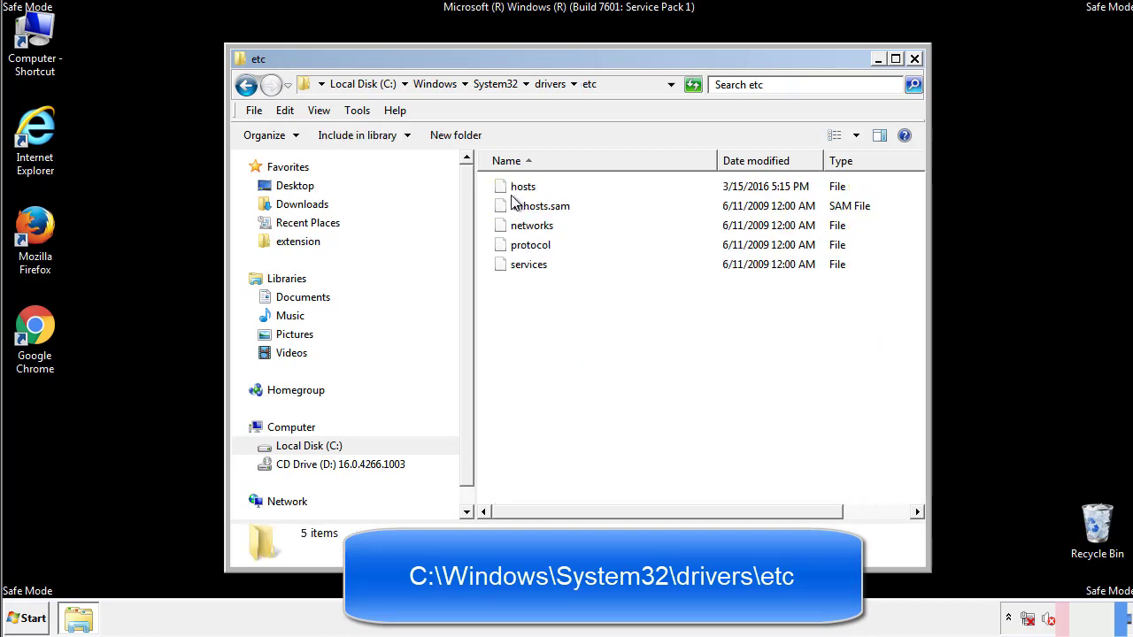
Open the hosts file with Notepad and move its window fully into view
double_click(515, 187)
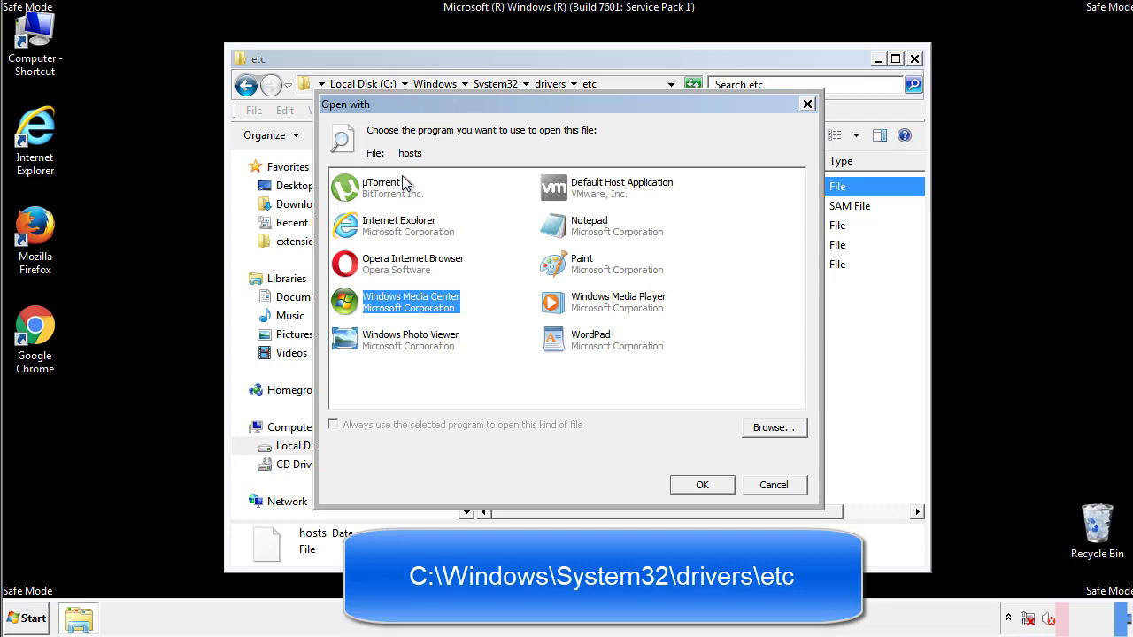
click(574, 232)
click(698, 483)
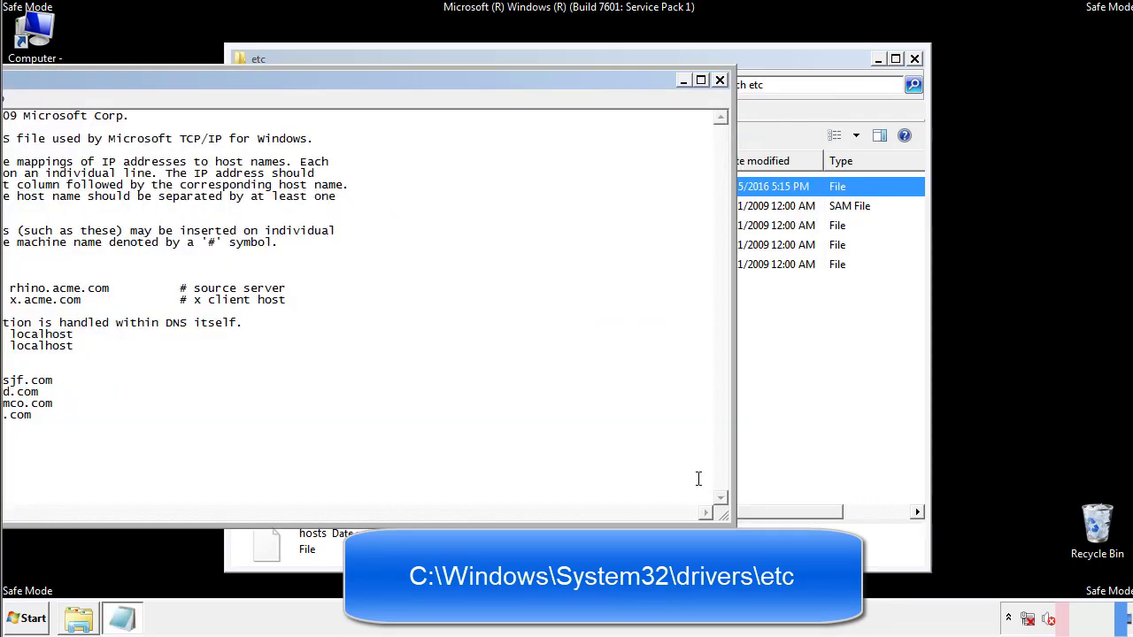
drag(463, 79, 720, 97)
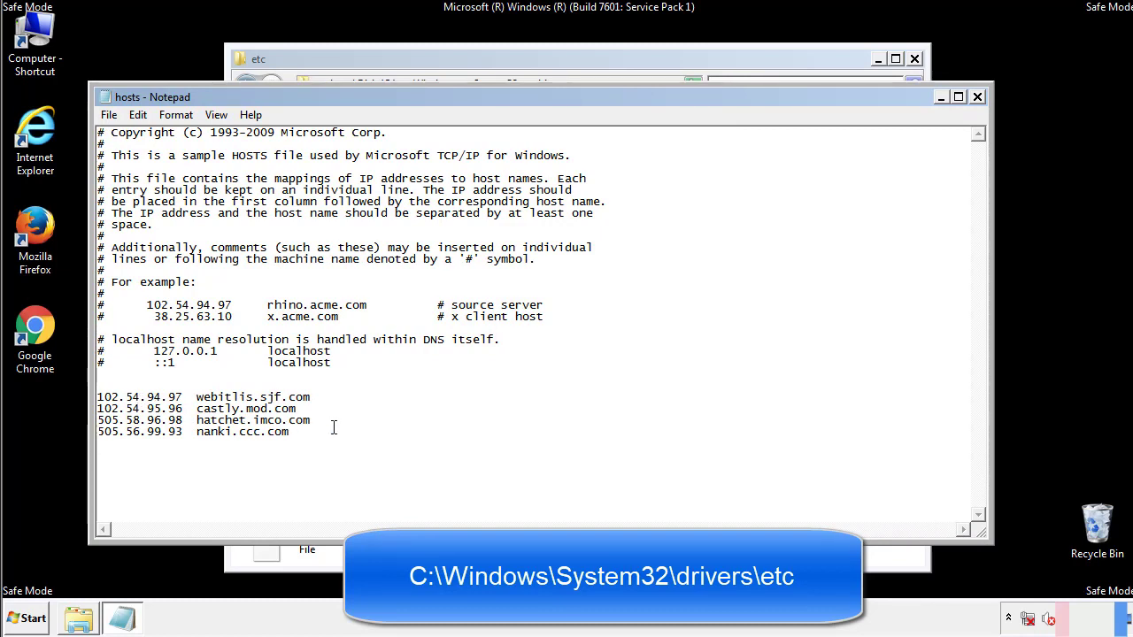
Delete the four IP entries below the localhost lines, save the hosts file and close the etc folder
drag(317, 434, 98, 397)
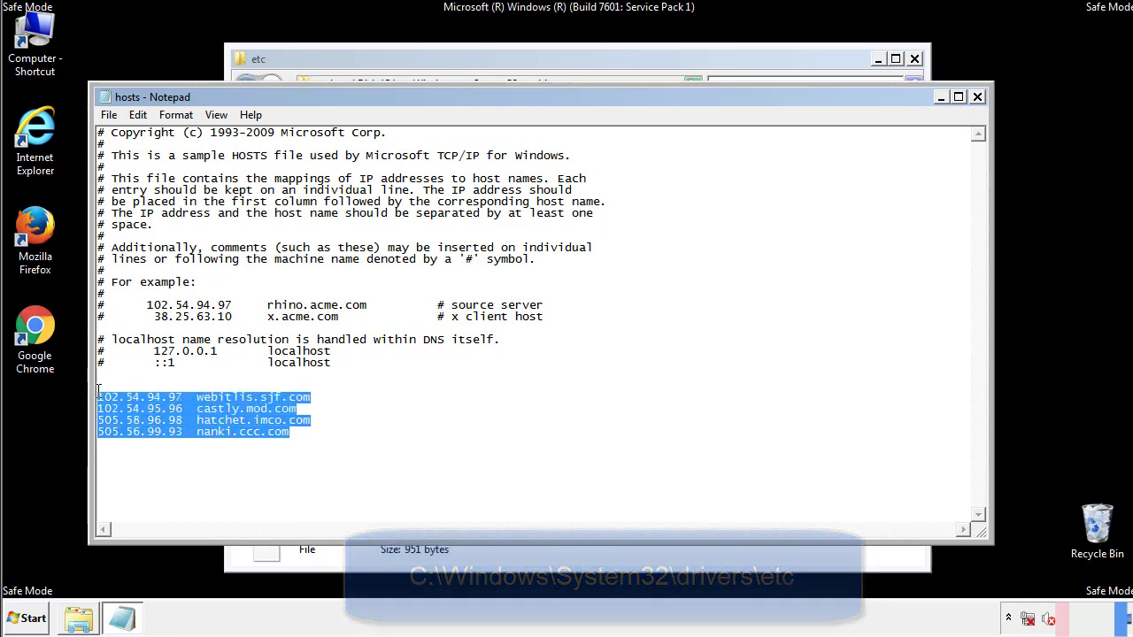
key(Delete)
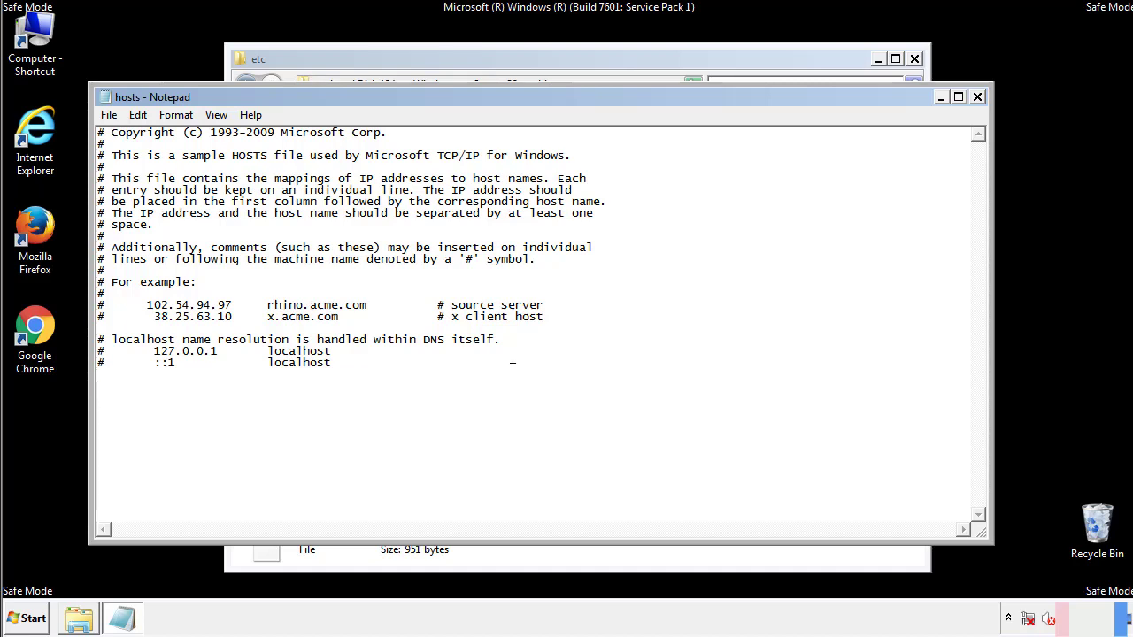
click(977, 97)
click(498, 324)
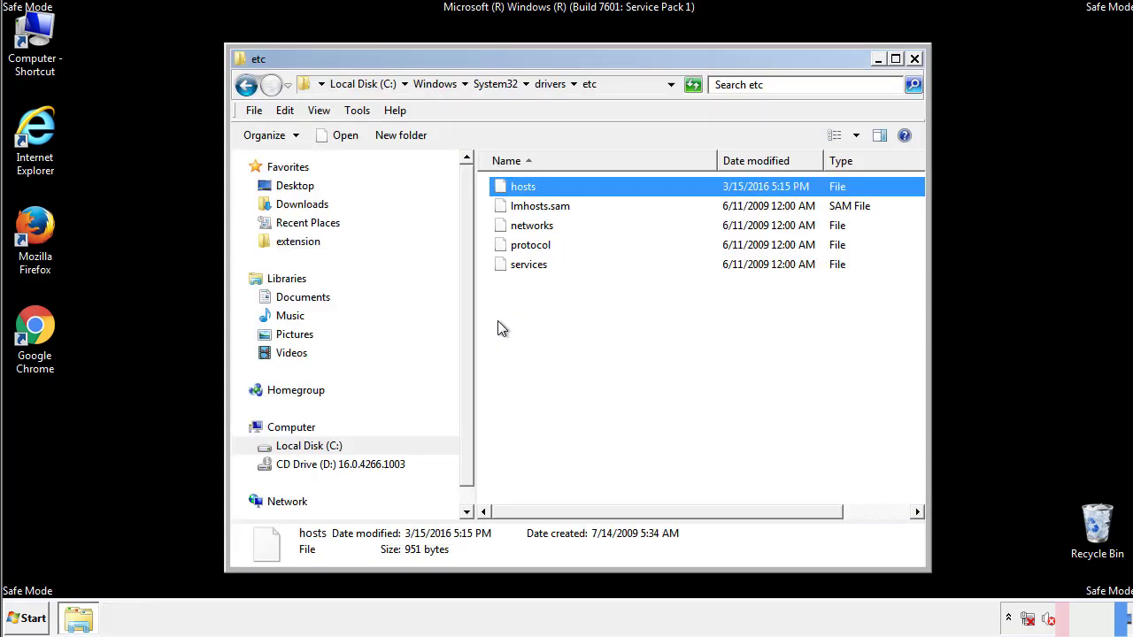
click(497, 320)
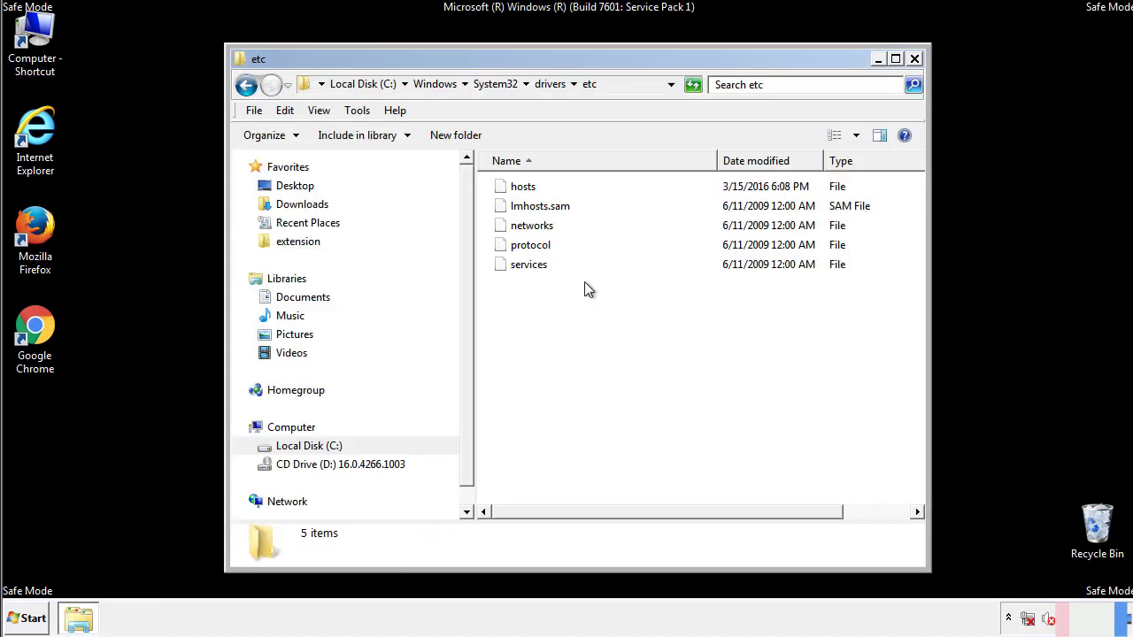
click(915, 59)
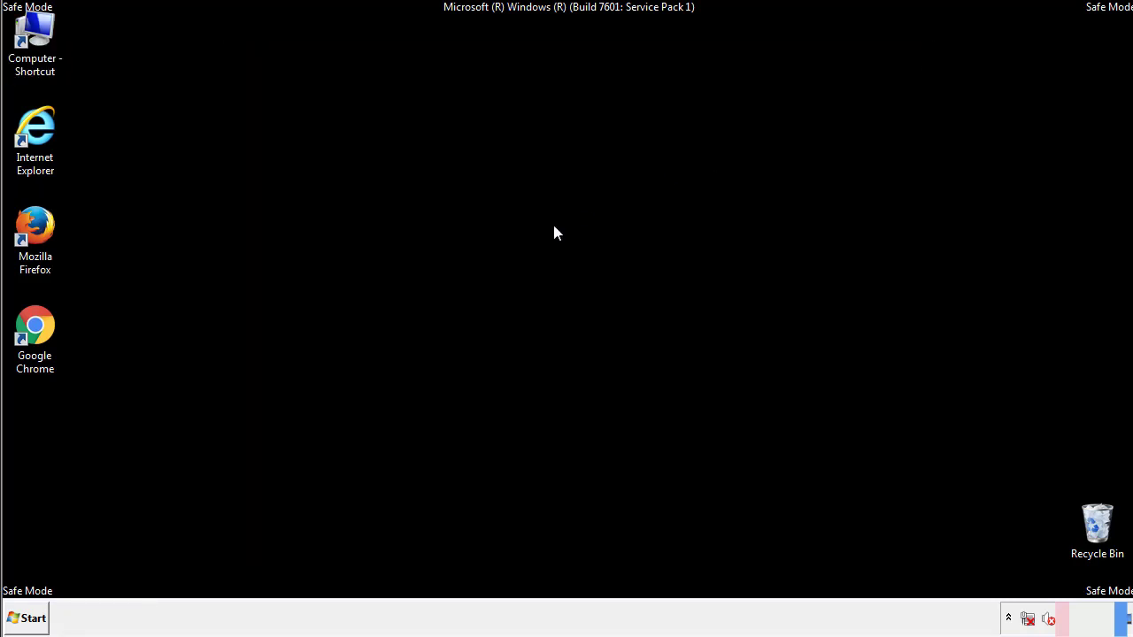
Open the current user's Startup folder from the list of all programs
click(22, 619)
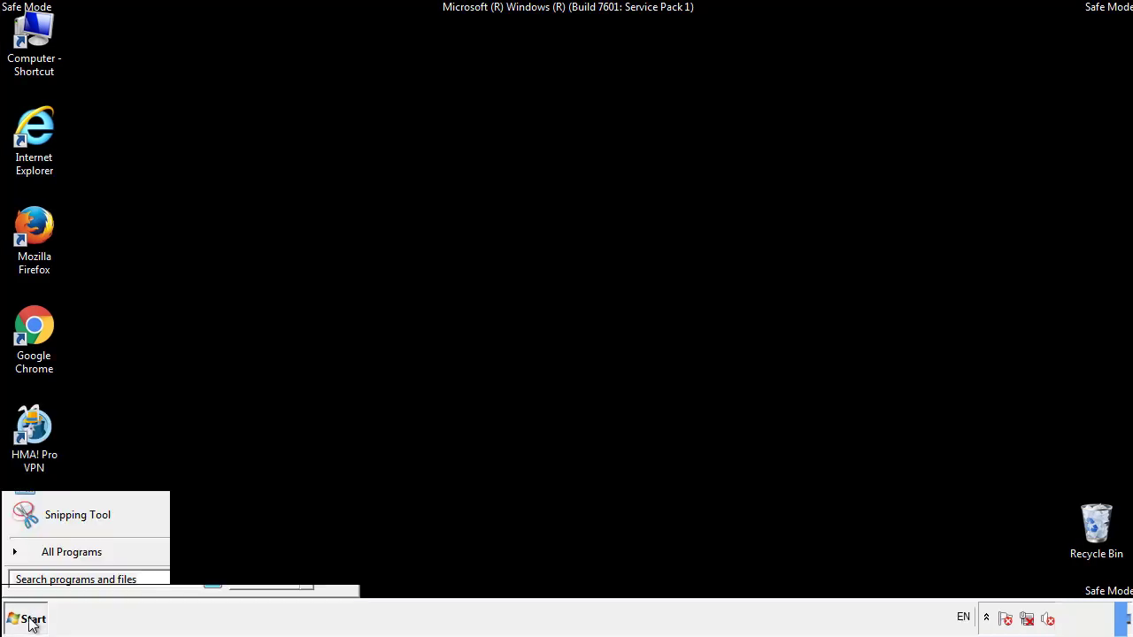
click(51, 552)
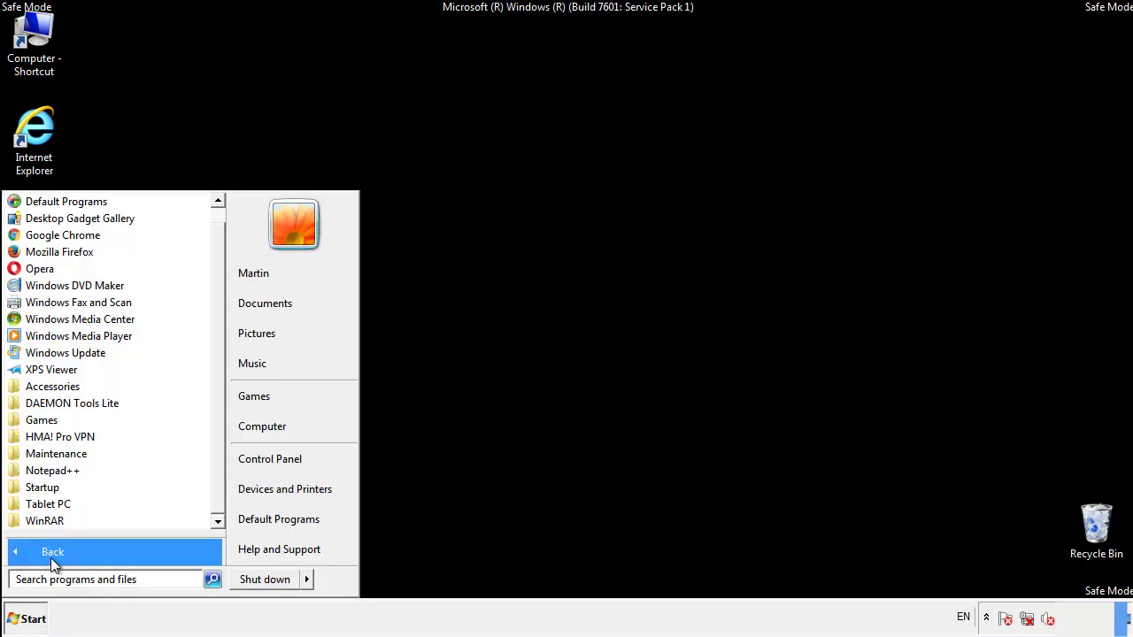
right_click(47, 490)
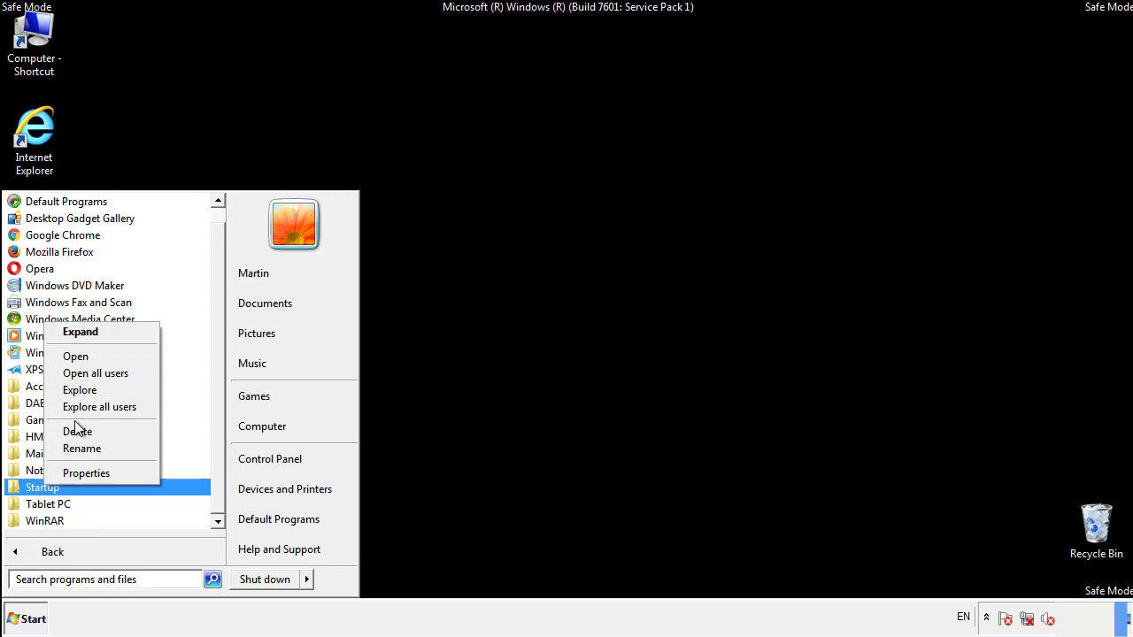
click(86, 356)
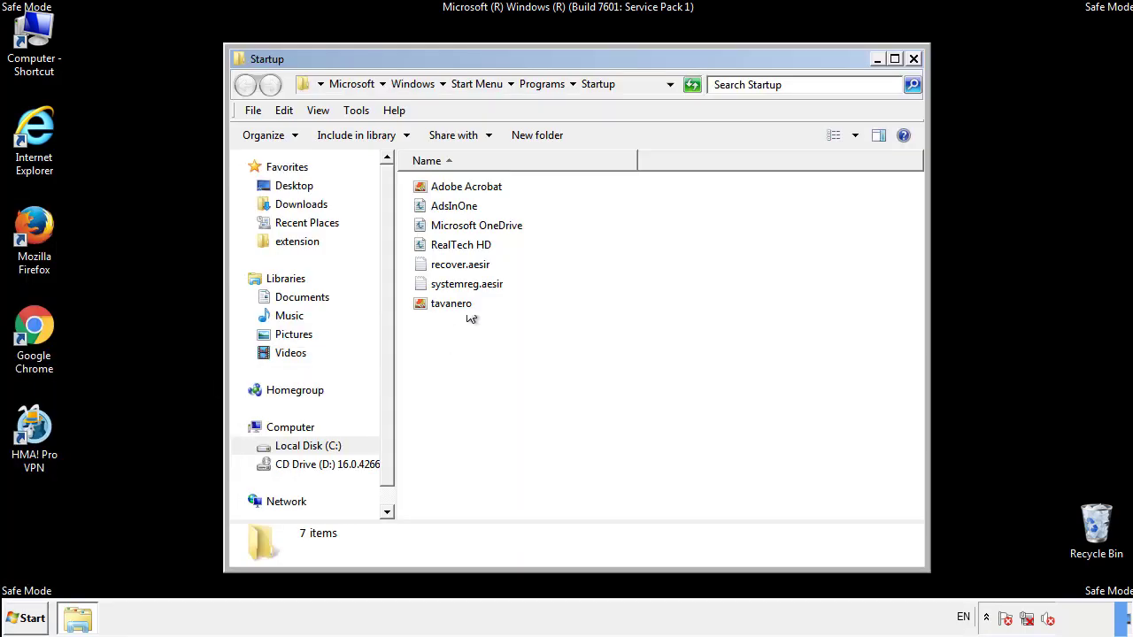
Delete AdsInOne, recover.aesir, systemreg.aesir and tavanero from the Startup folder, then close the folder
click(460, 207)
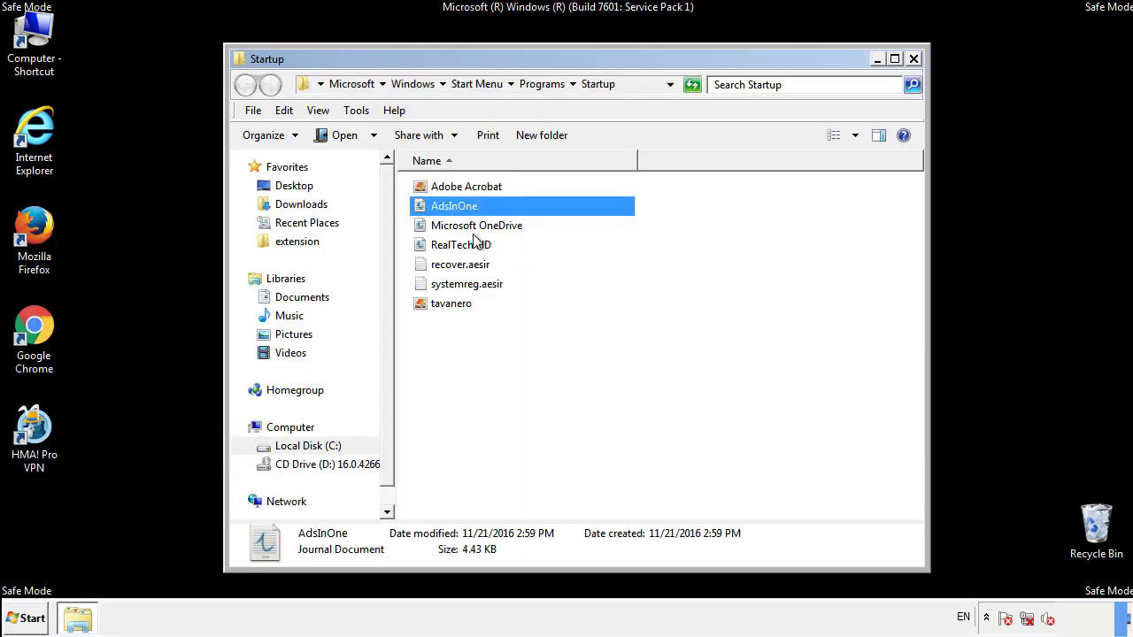
ctrl+click(460, 266)
ctrl+click(473, 284)
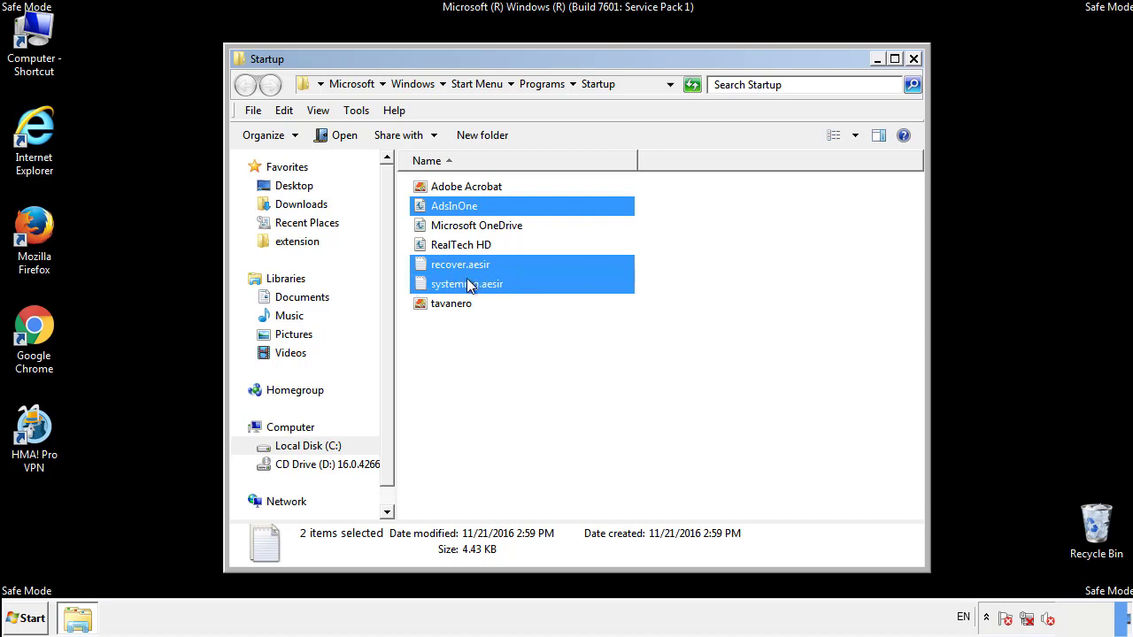
ctrl+click(452, 303)
right_click(448, 305)
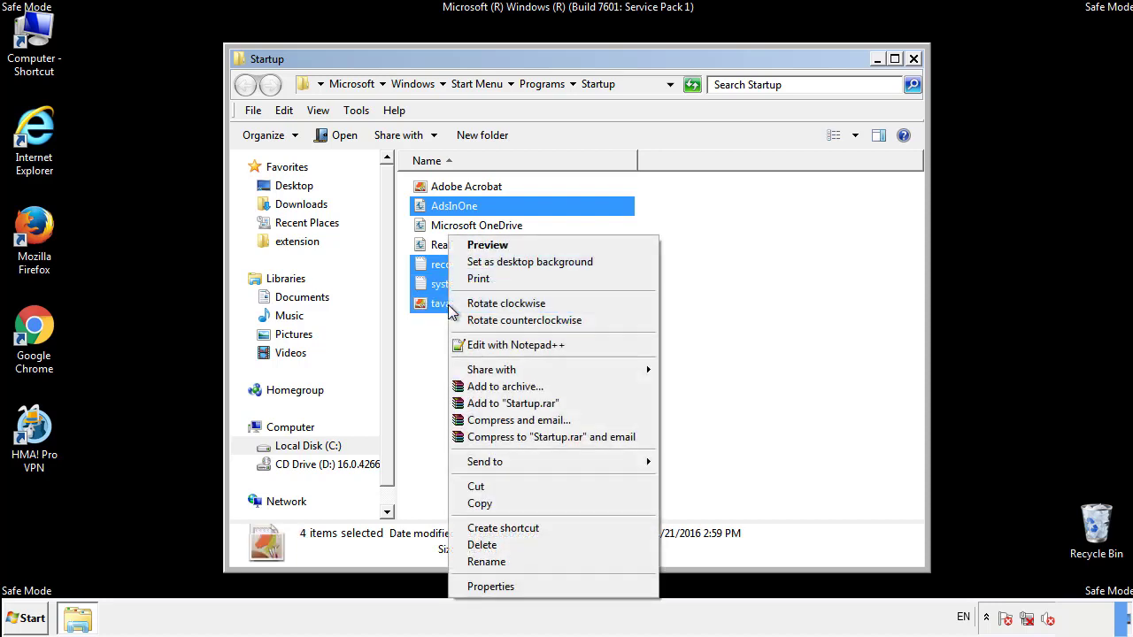
click(480, 543)
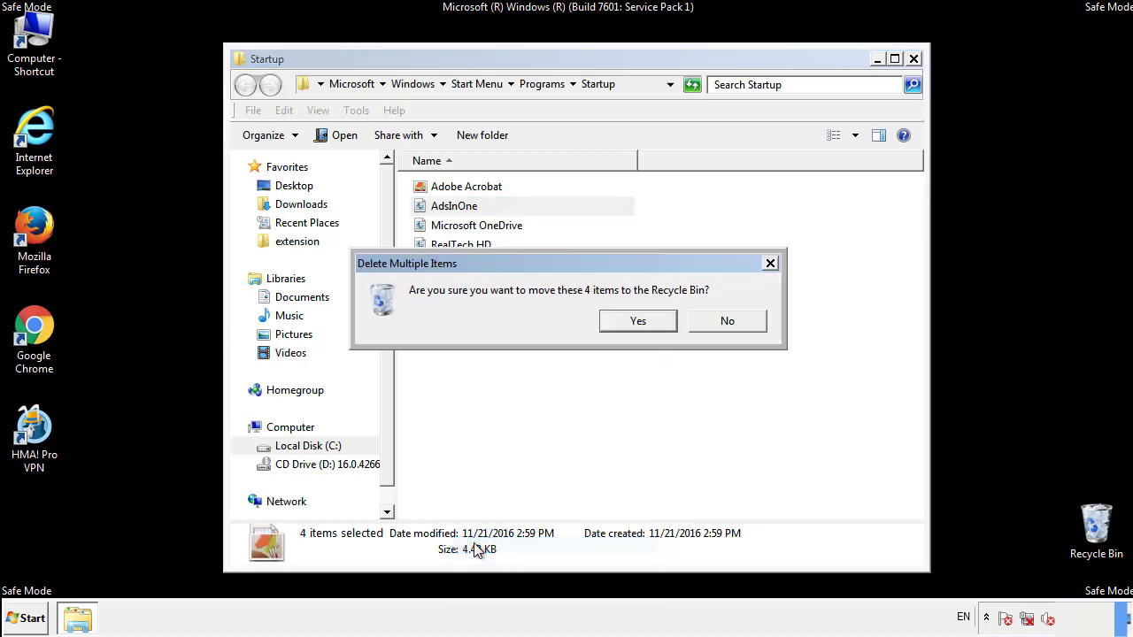
click(626, 321)
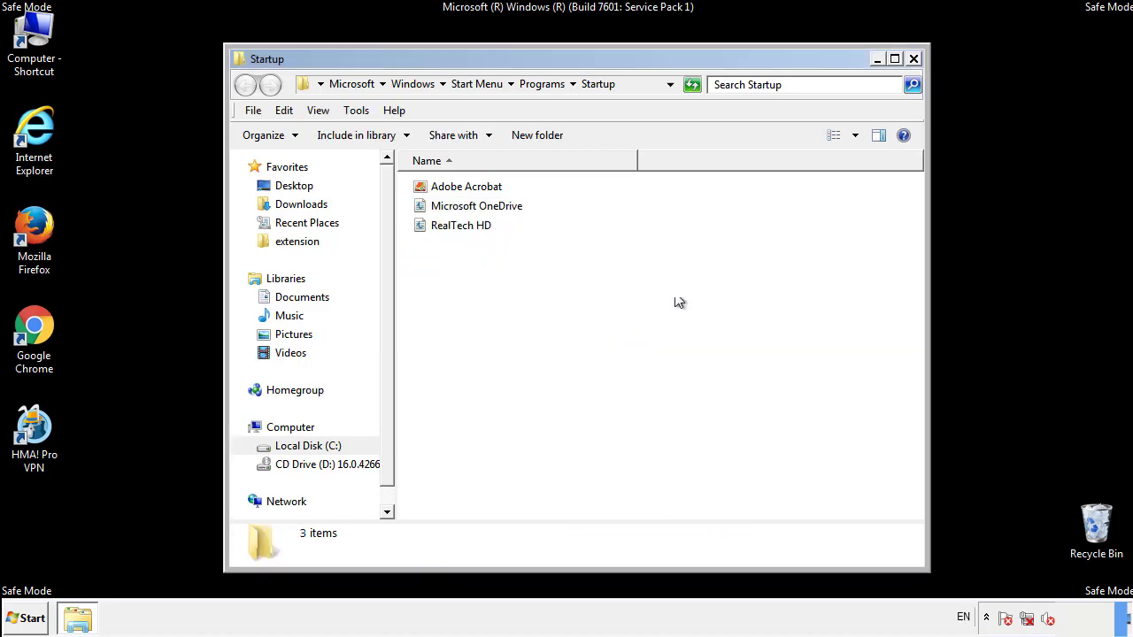
click(916, 70)
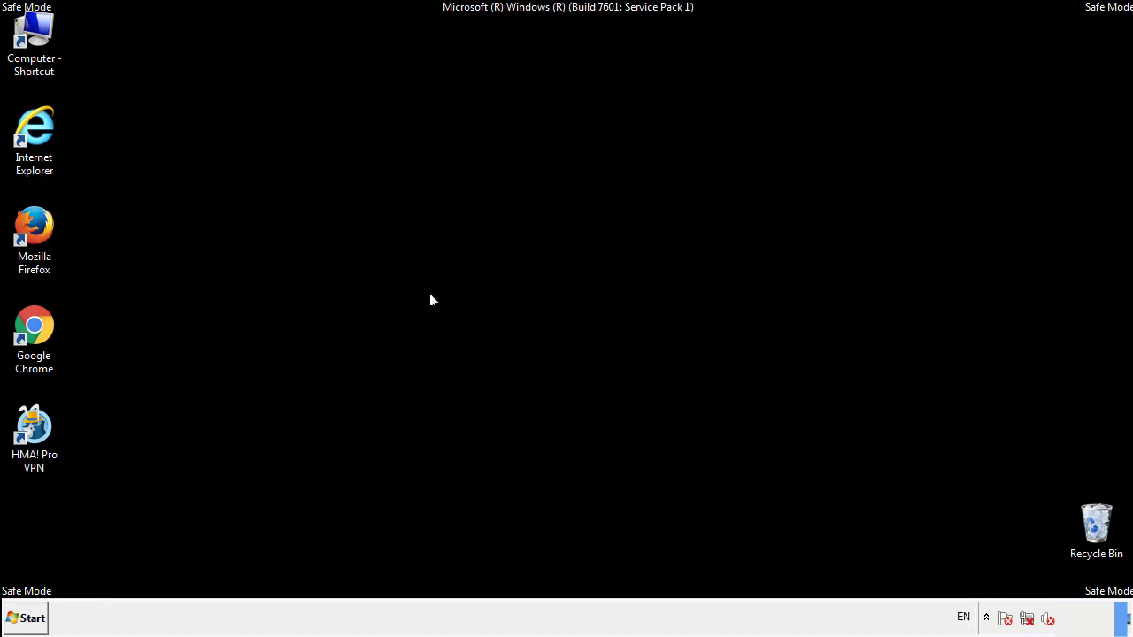
Find regedit among the programs and launch the Registry Editor
click(26, 624)
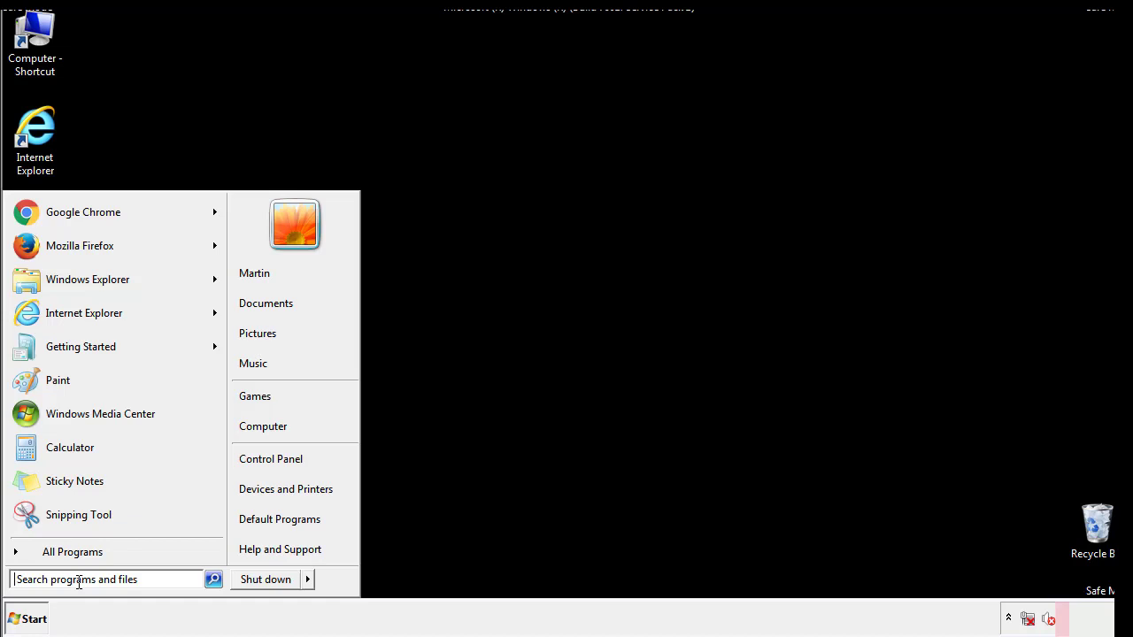
text(reged)
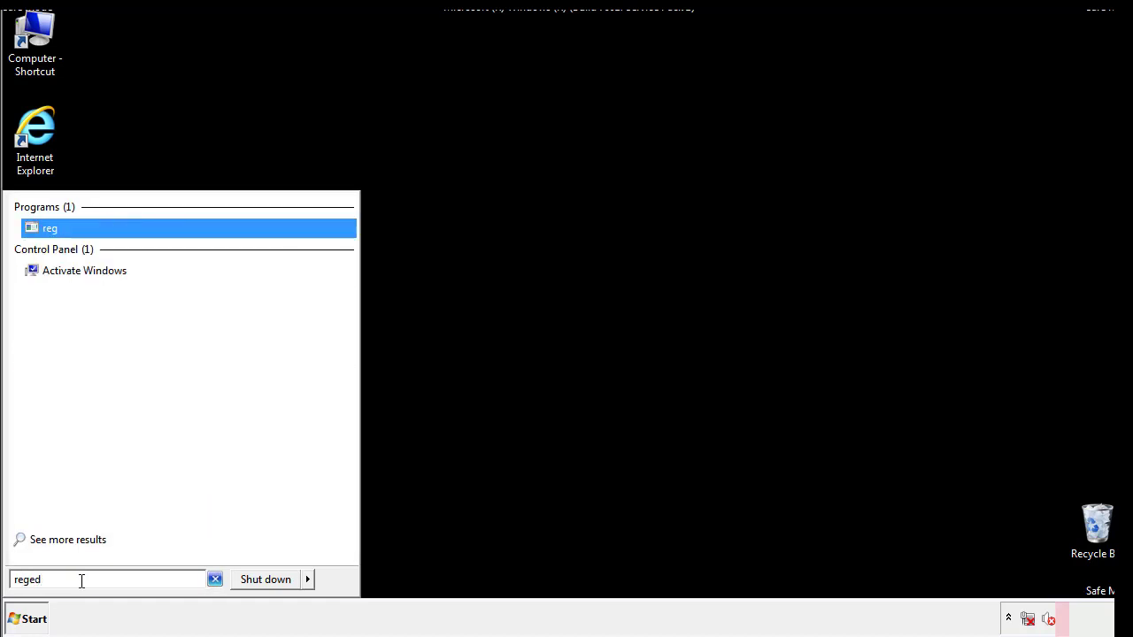
text(it)
key(Return)
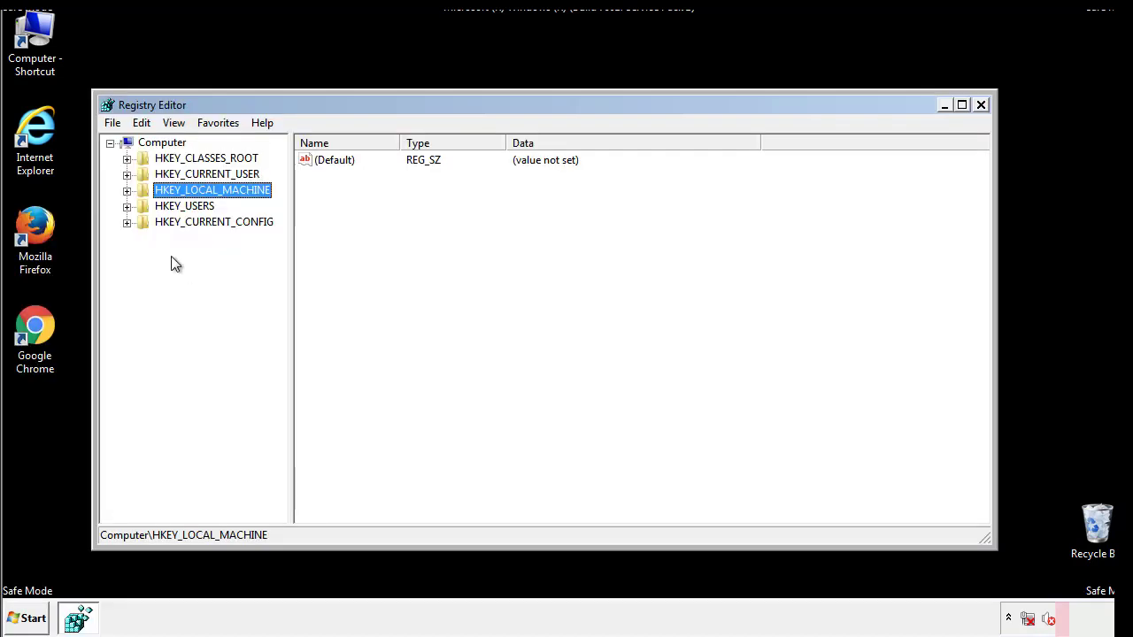
Open the registry key HKEY_LOCAL_MACHINE\SOFTWARE\Microsoft\Windows\CurrentVersion\Run
click(126, 192)
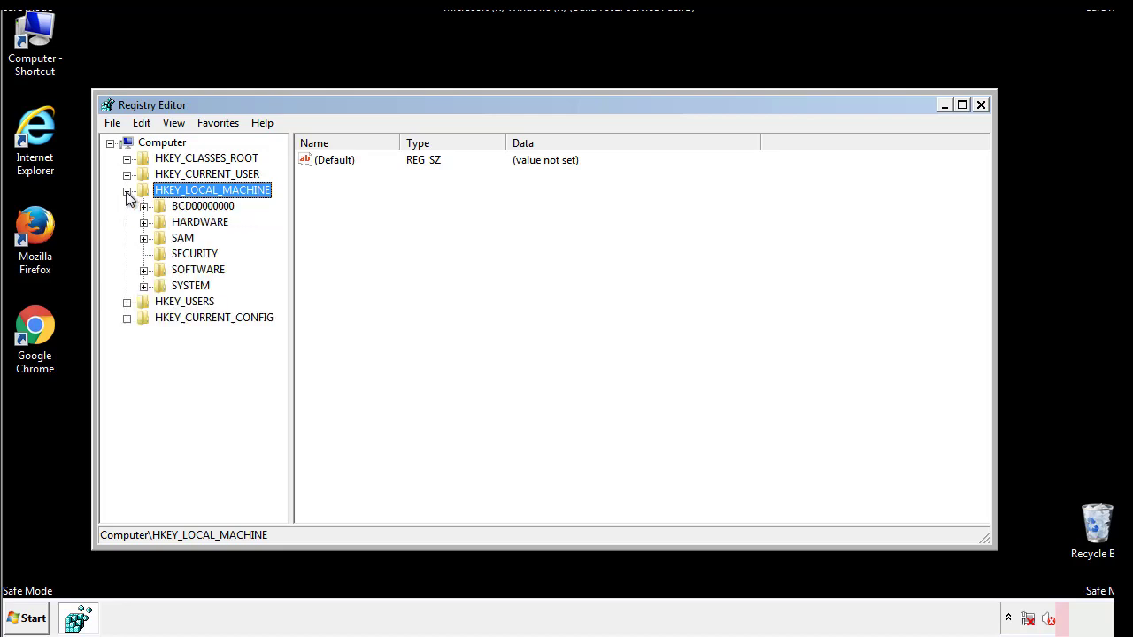
click(143, 271)
drag(279, 261, 281, 293)
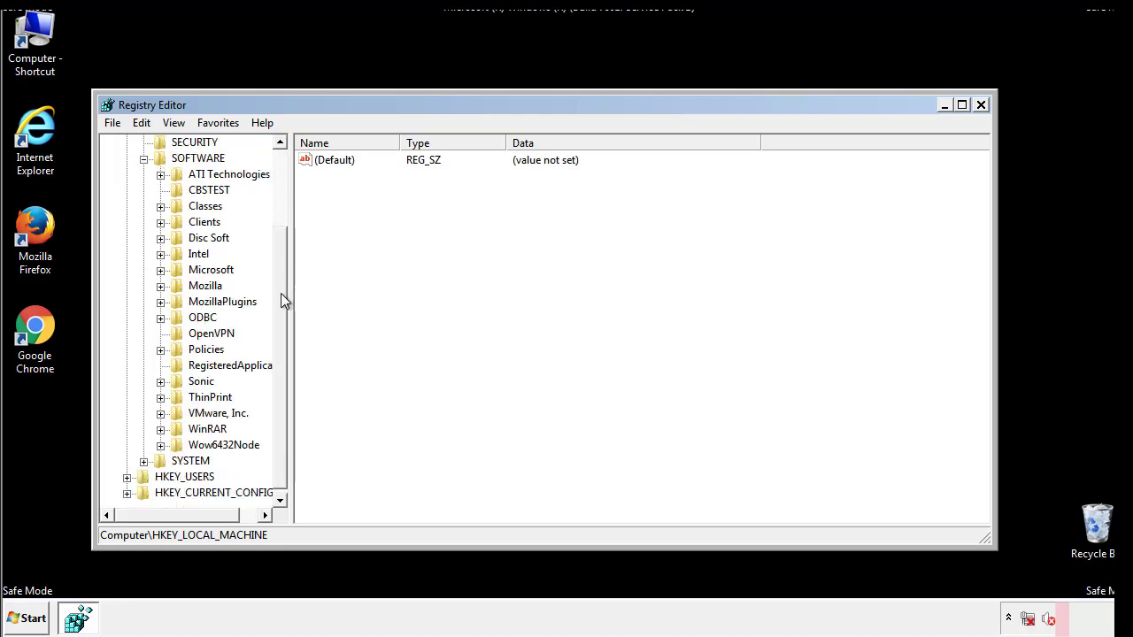
click(160, 270)
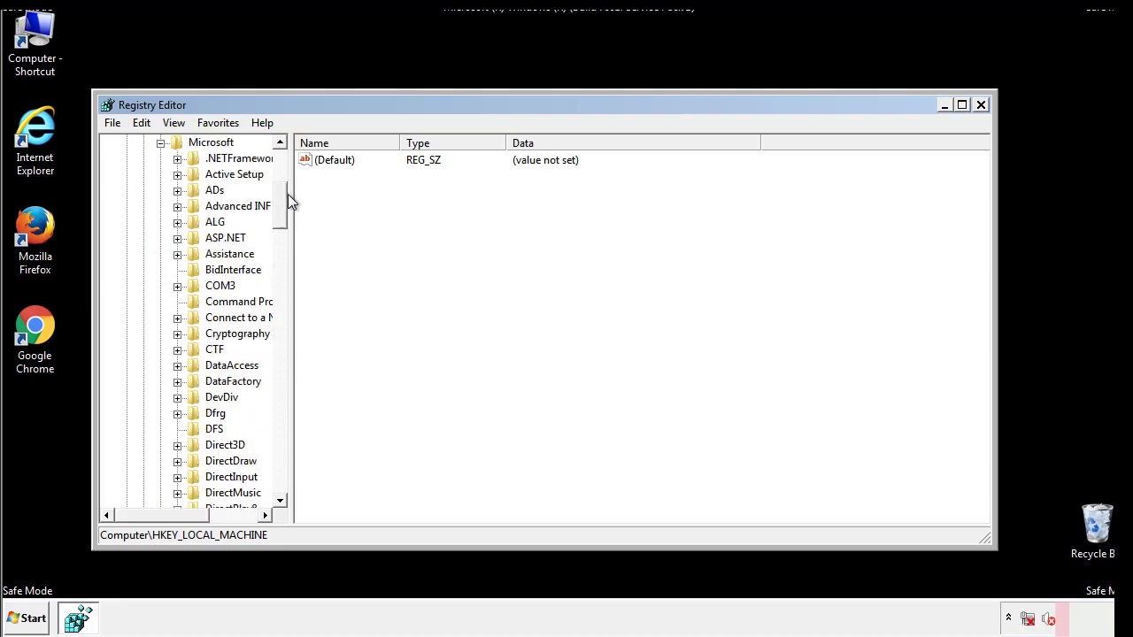
drag(279, 217, 281, 460)
click(177, 270)
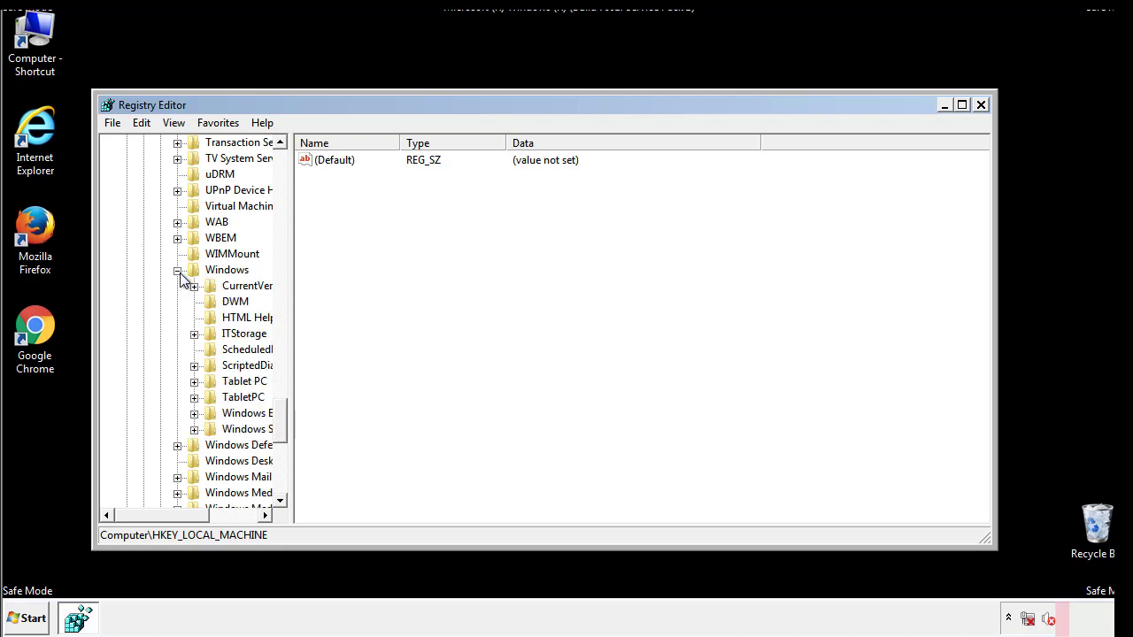
drag(156, 514, 180, 520)
click(145, 286)
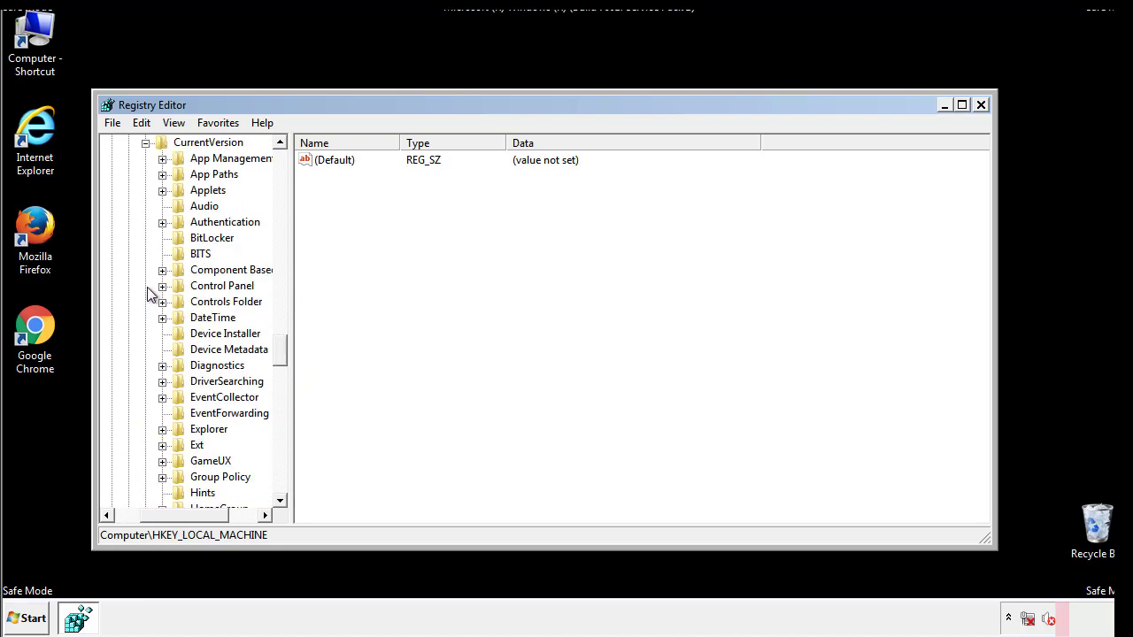
drag(288, 349, 280, 410)
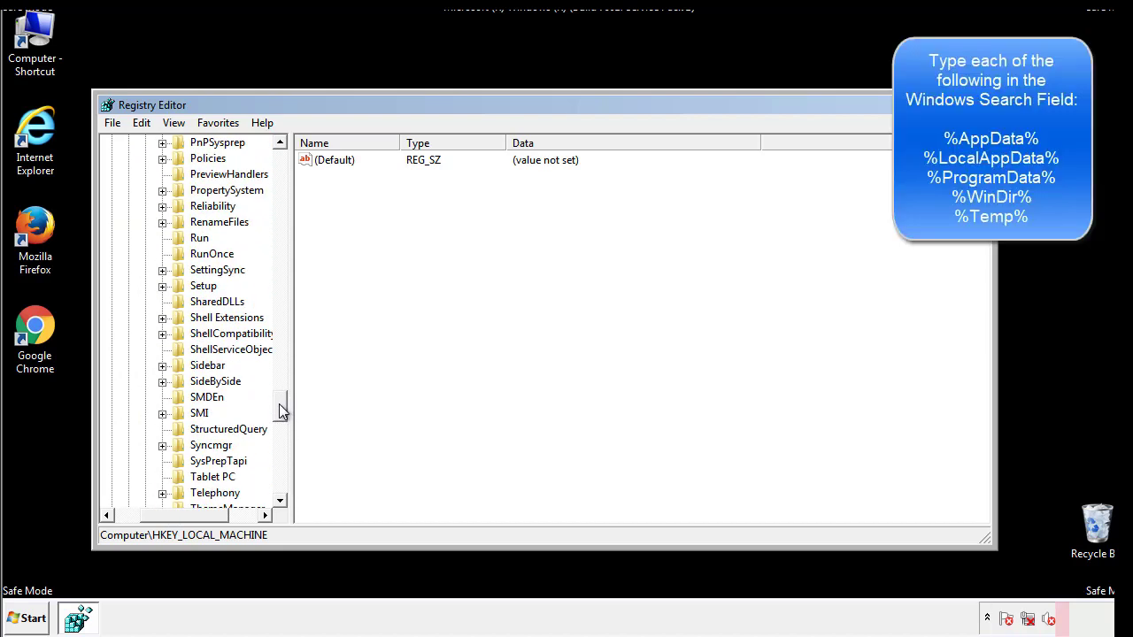
click(187, 241)
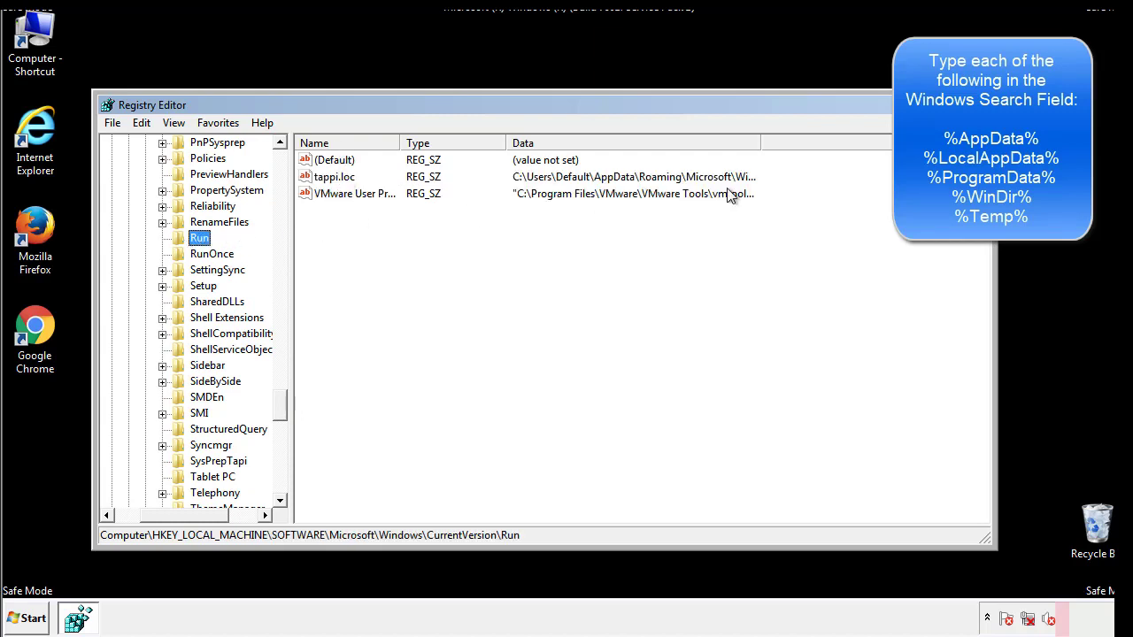
Delete the tappi.loc value from the local machine's Run key and confirm the deletion
click(335, 181)
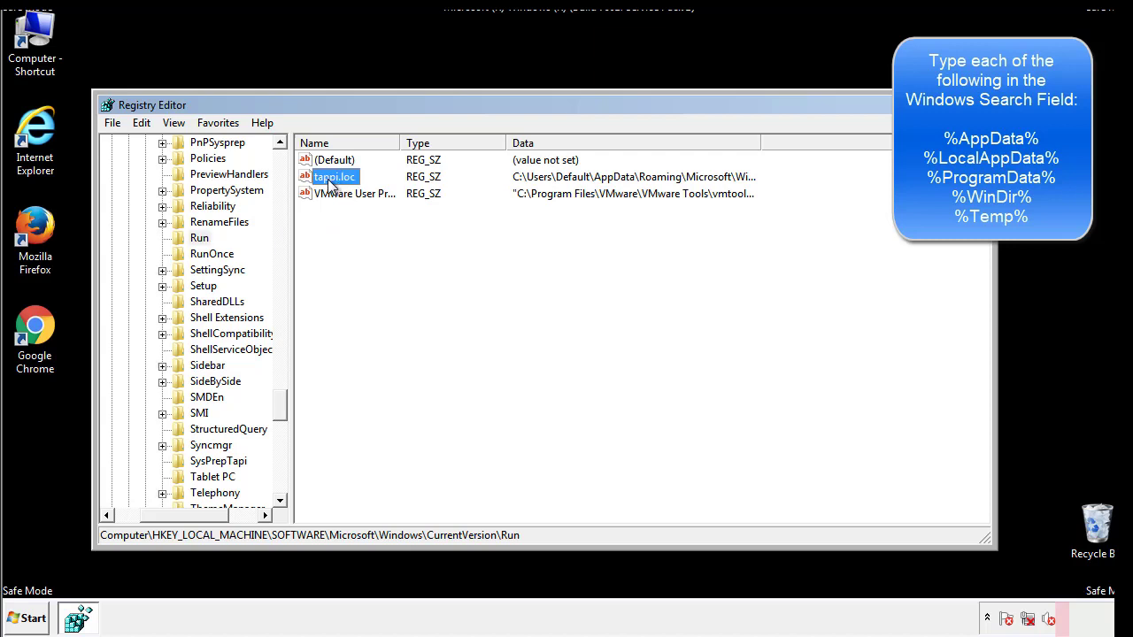
right_click(328, 180)
click(354, 230)
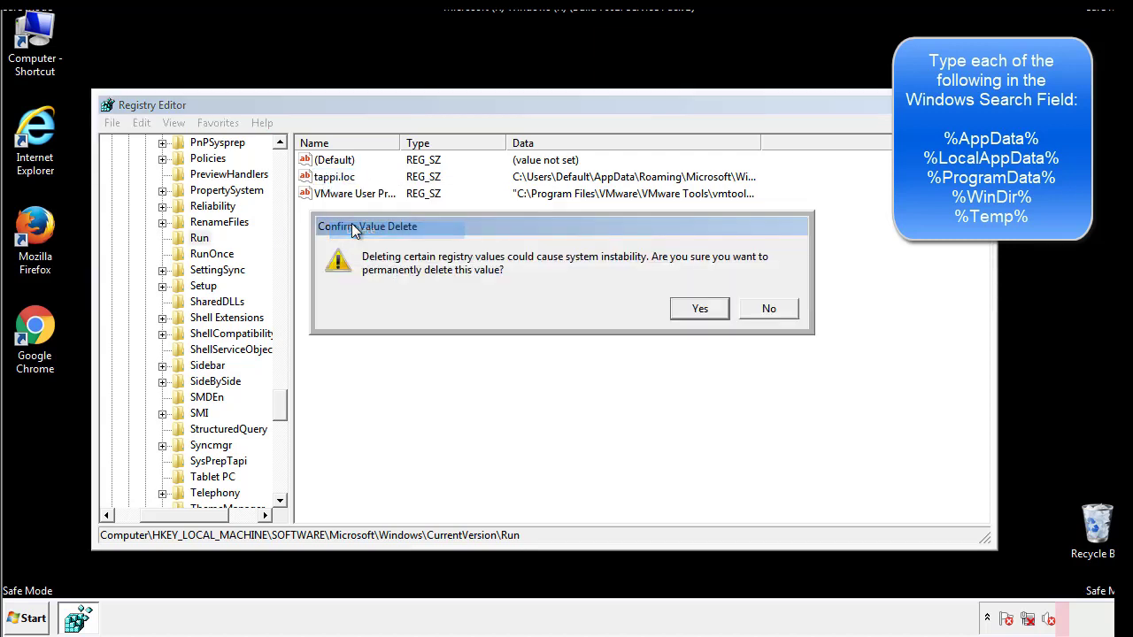
click(689, 310)
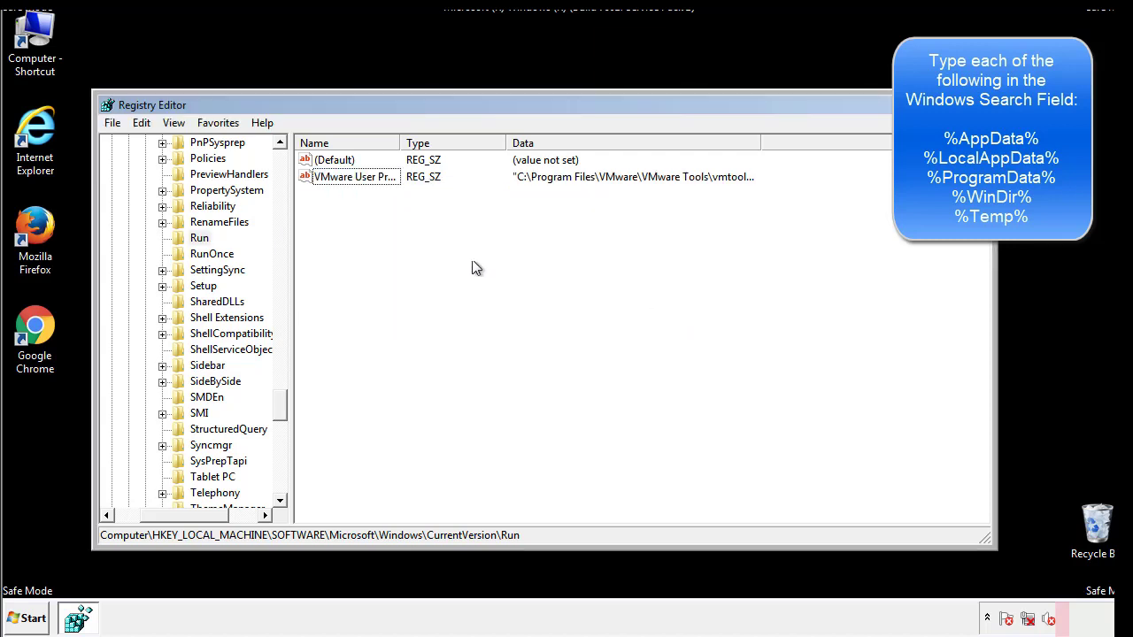
Collapse the HKEY_LOCAL_MACHINE branch of the registry tree
drag(280, 402, 279, 484)
drag(216, 515, 138, 522)
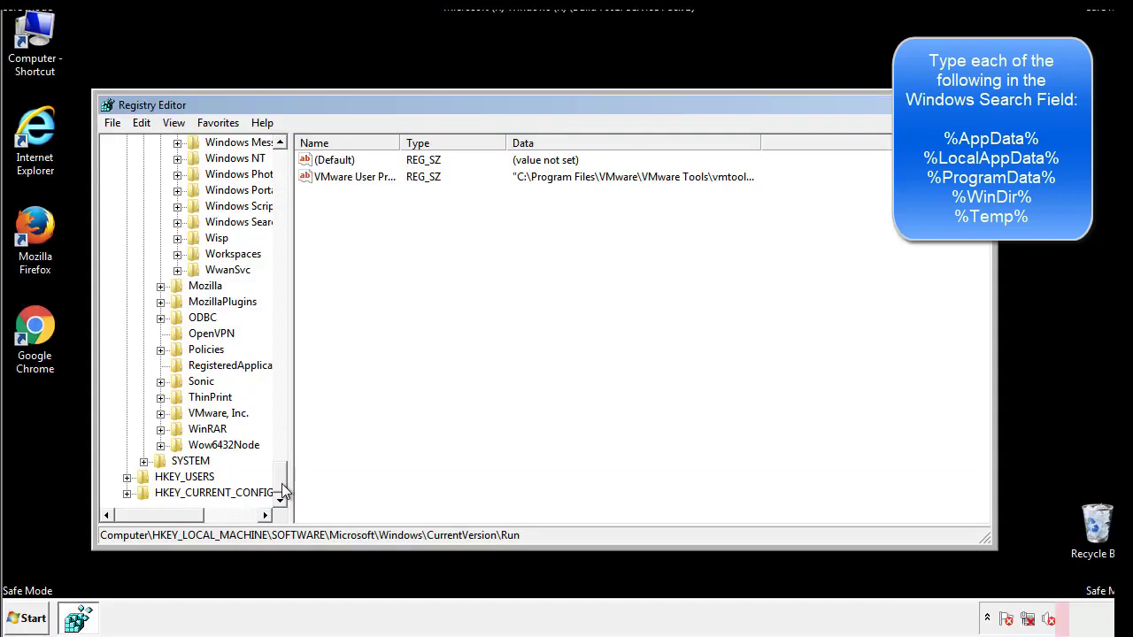
drag(283, 489, 288, 169)
click(127, 191)
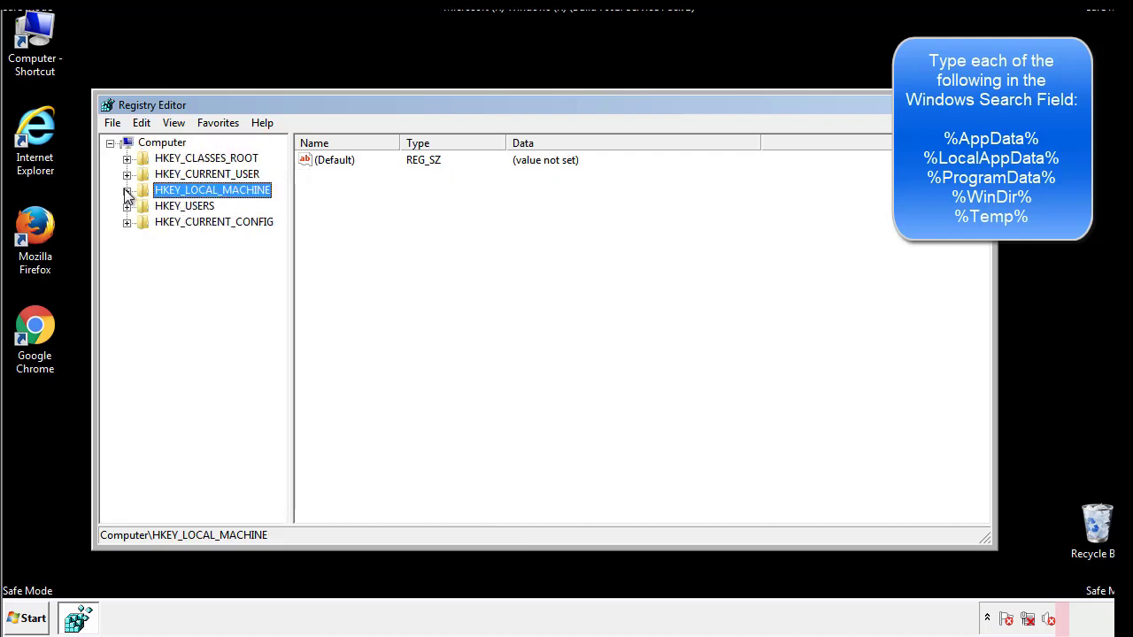
Open the registry key HKEY_CURRENT_USER\Software\Microsoft\Windows\CurrentVersion\Run to examine its startup values
click(127, 174)
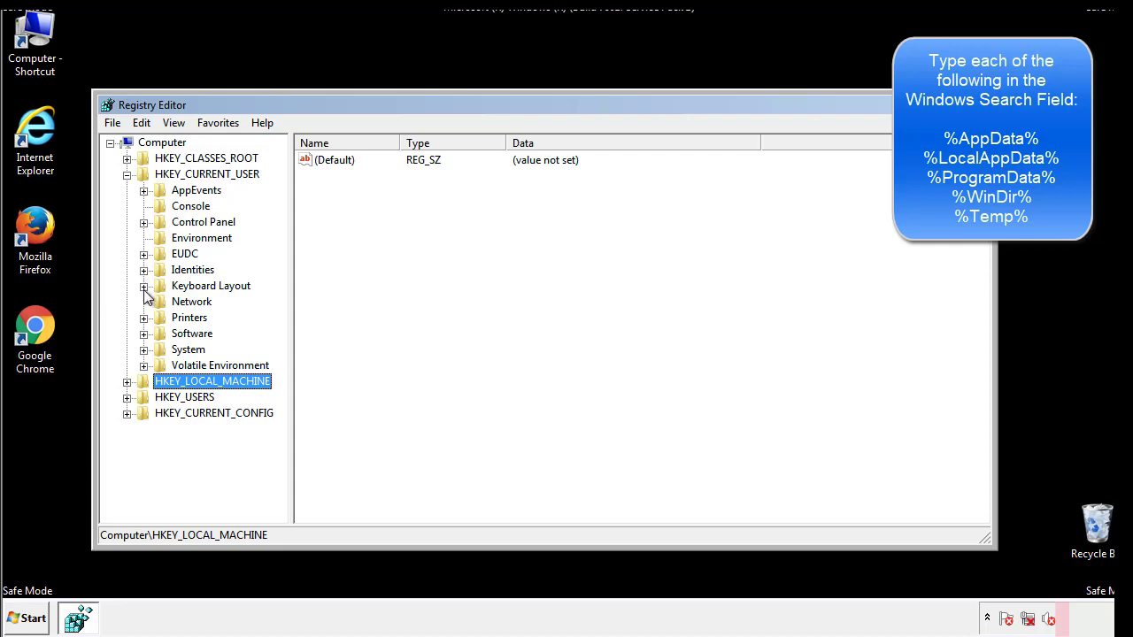
click(144, 337)
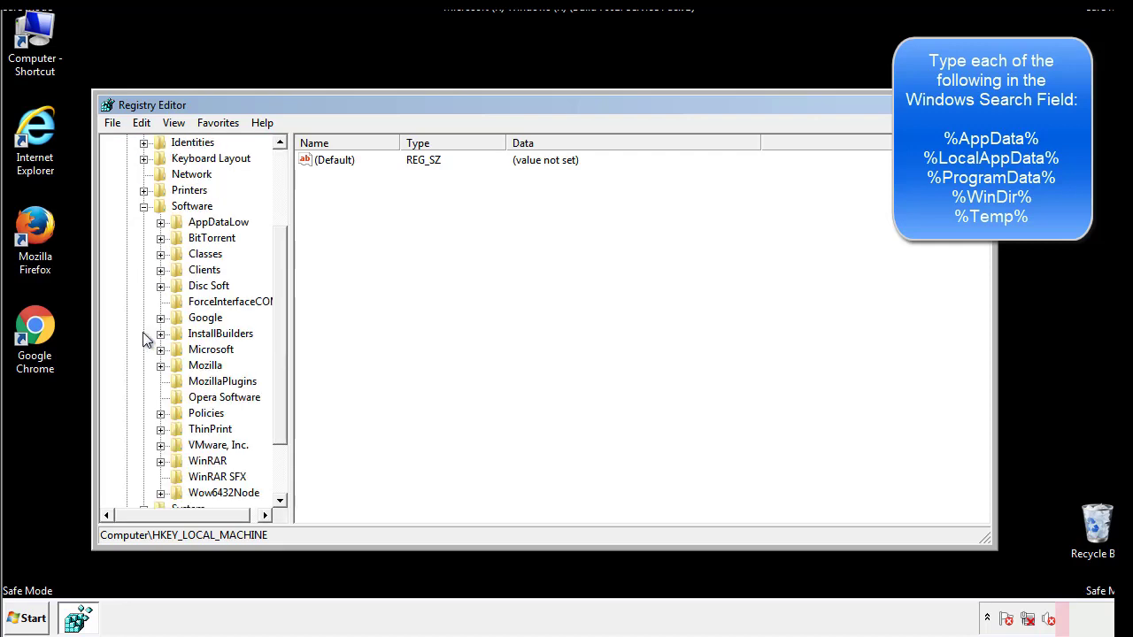
drag(278, 322, 278, 337)
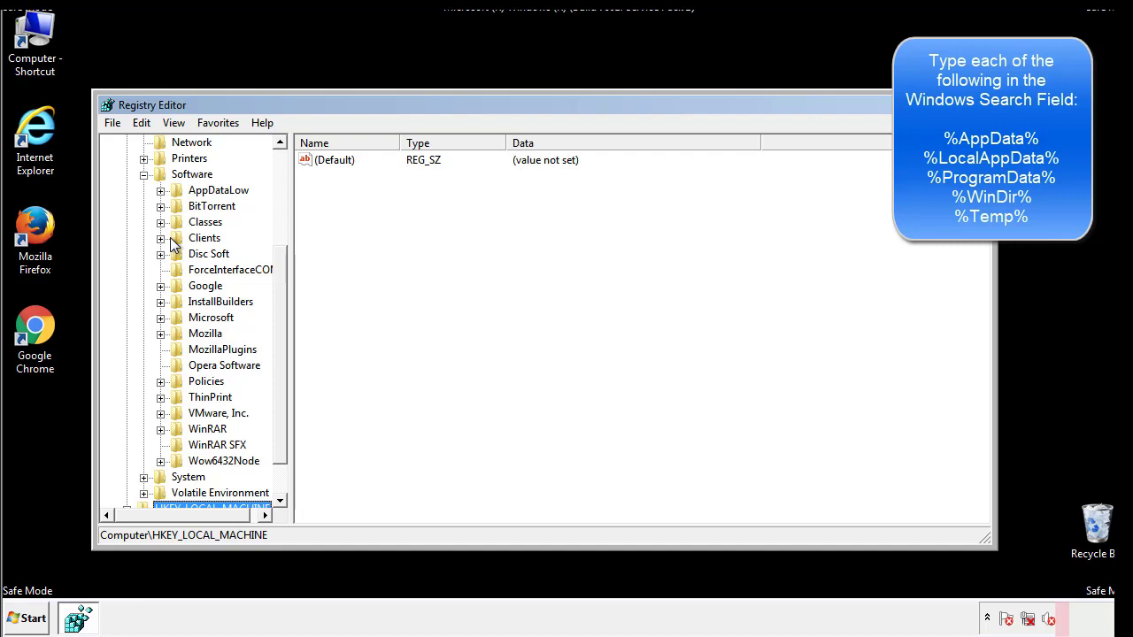
click(160, 320)
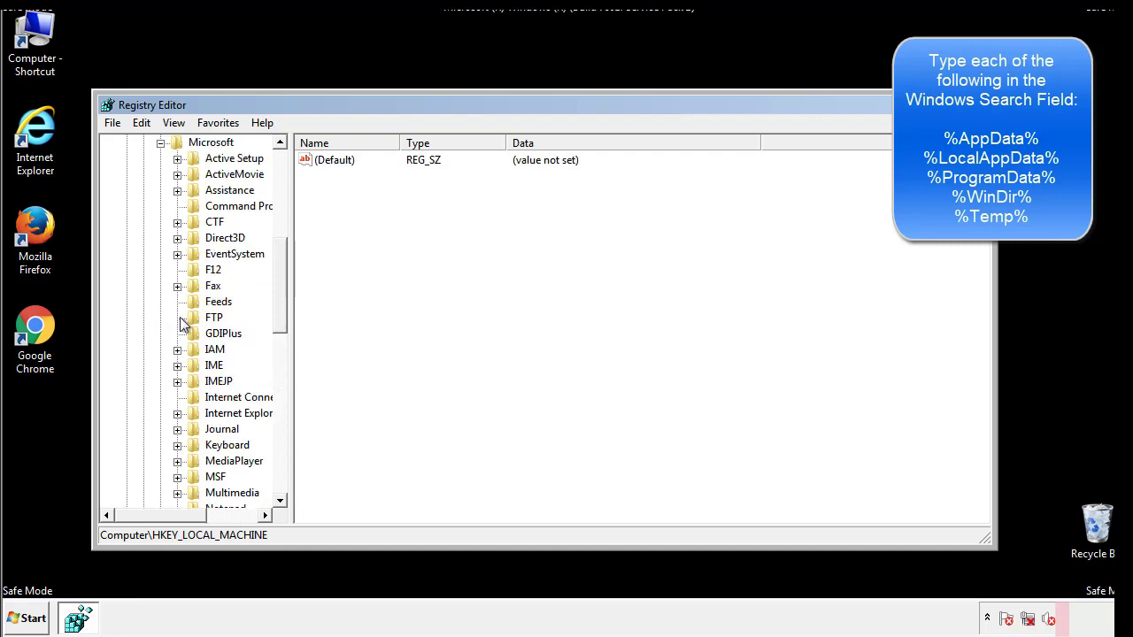
drag(278, 258, 280, 372)
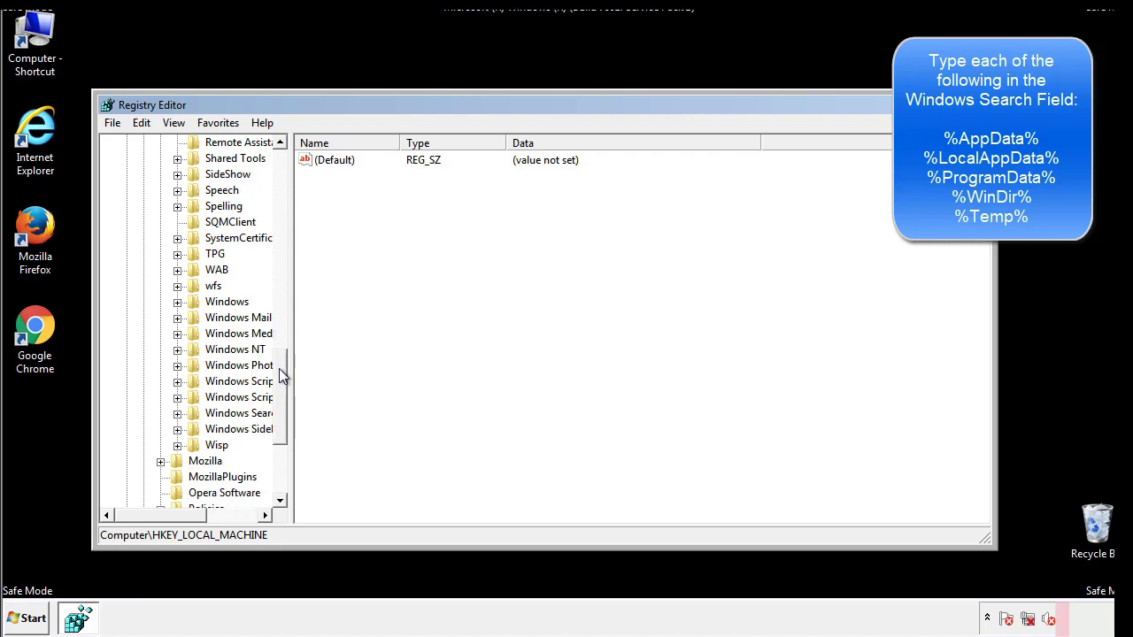
click(178, 302)
click(194, 319)
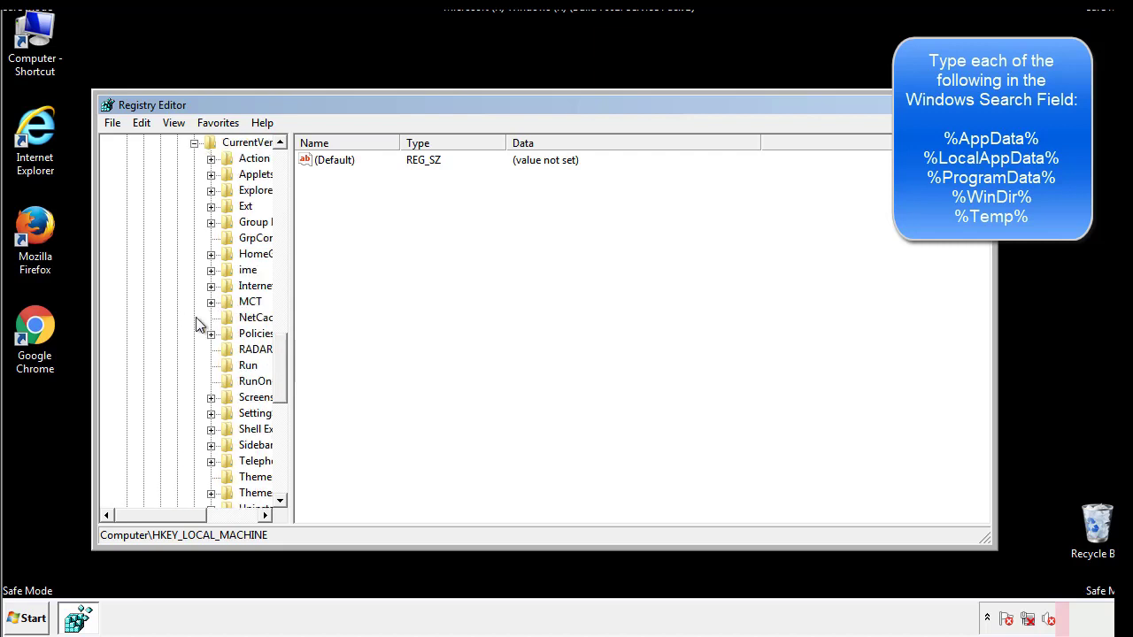
drag(173, 524, 199, 519)
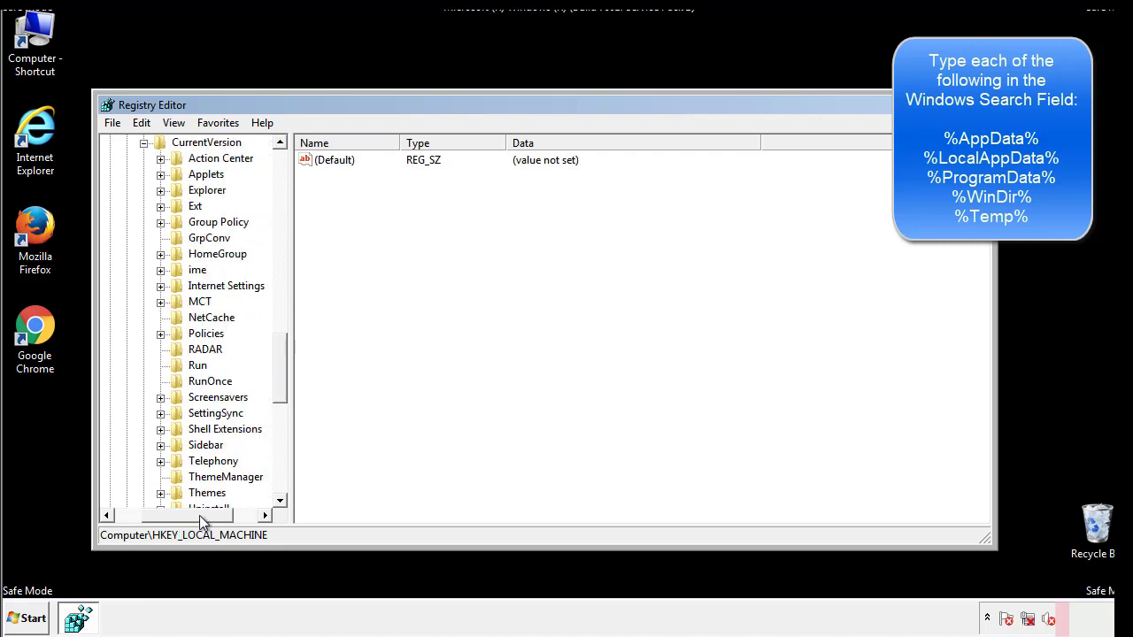
click(197, 365)
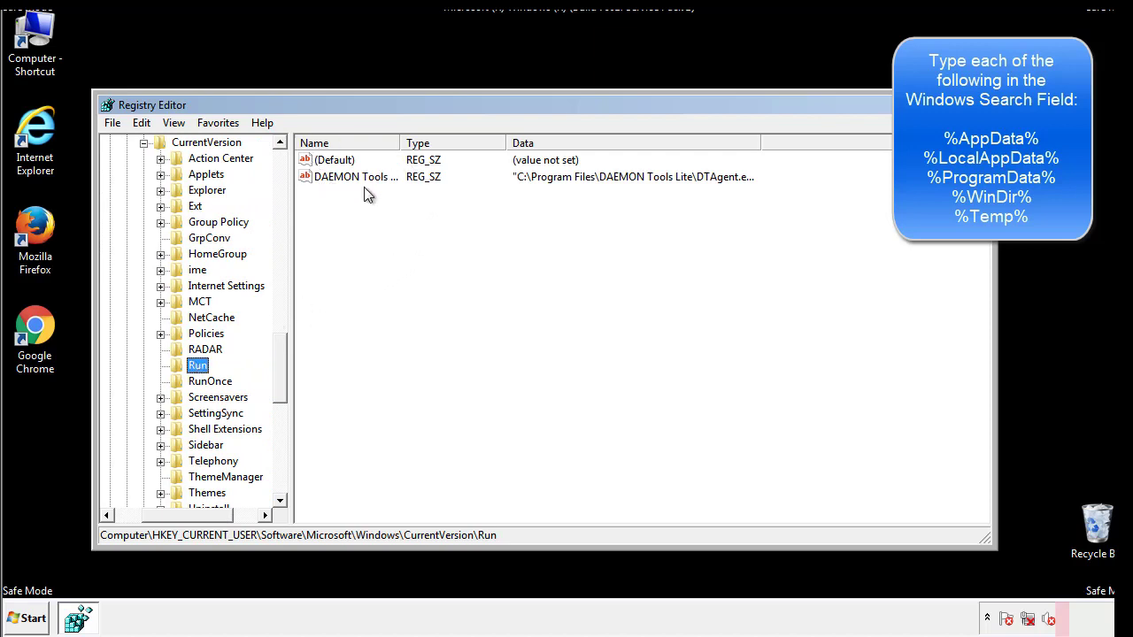
Check the current user's Run values and collapse the Windows key under HKEY_CURRENT_USER\Software\Microsoft
click(496, 205)
drag(330, 257, 363, 206)
drag(195, 511, 162, 514)
drag(283, 386, 279, 371)
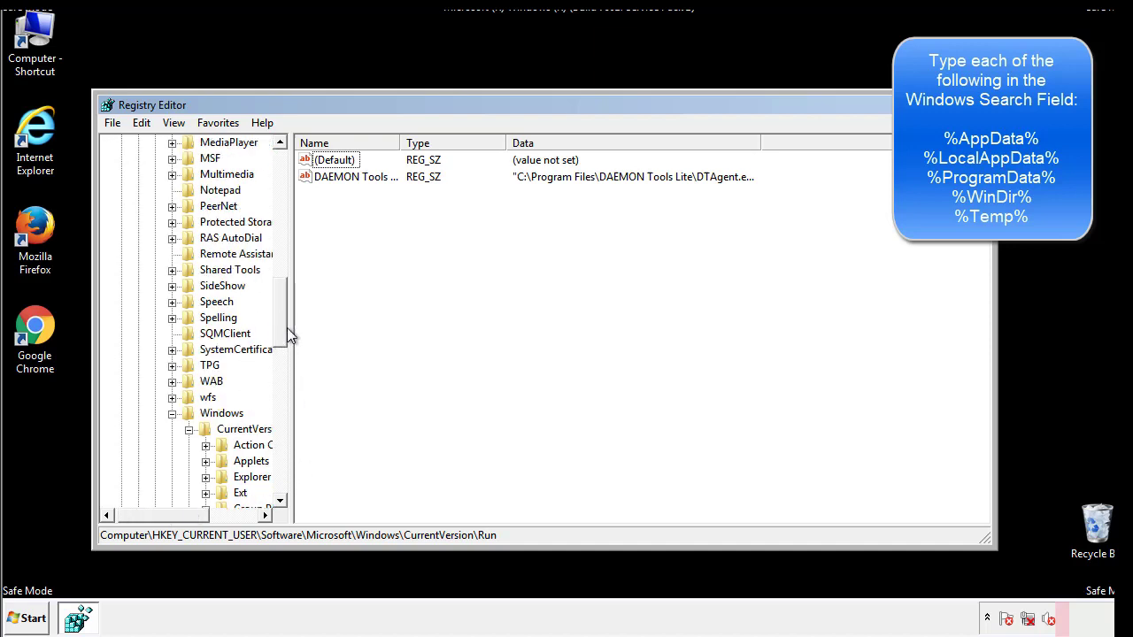
click(172, 413)
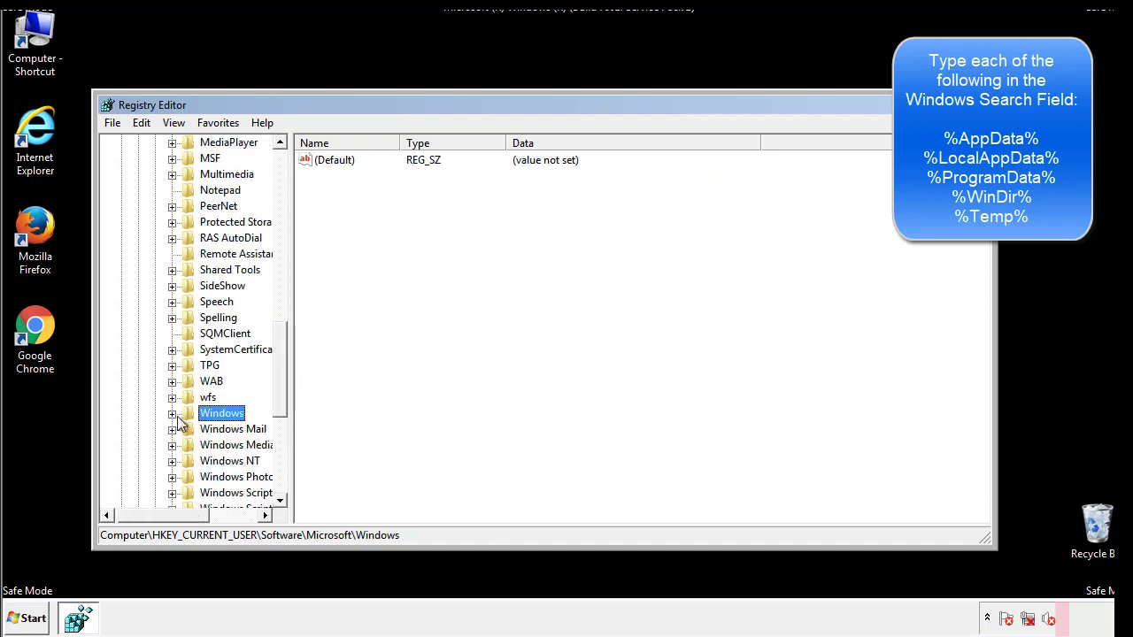
drag(284, 394, 285, 218)
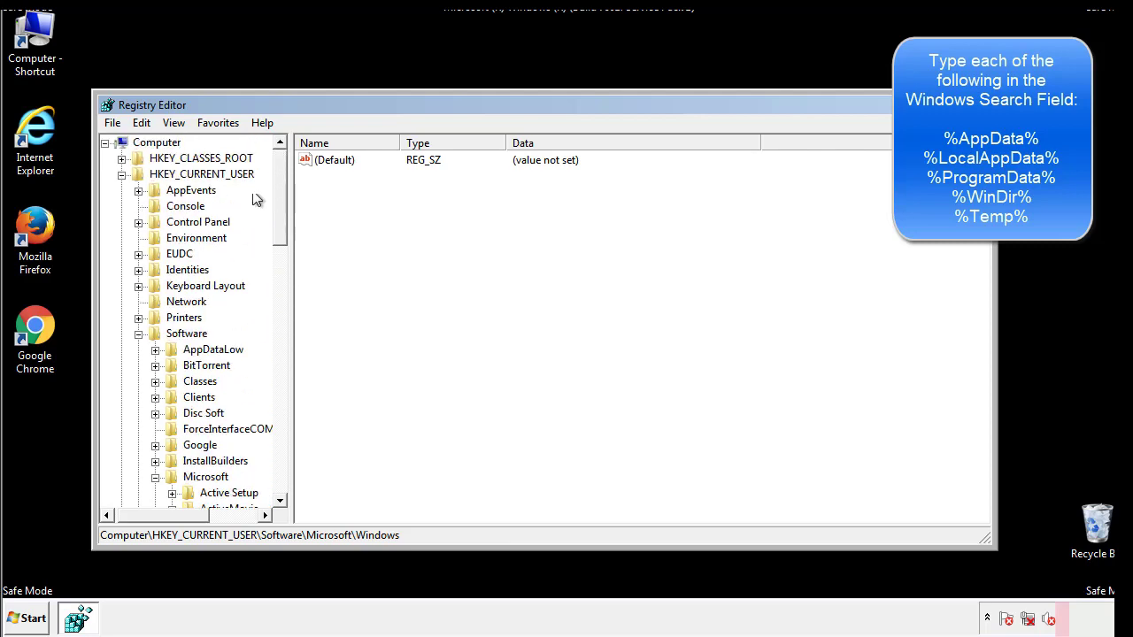
Search the registry's keys, values and data for %temp%
click(146, 123)
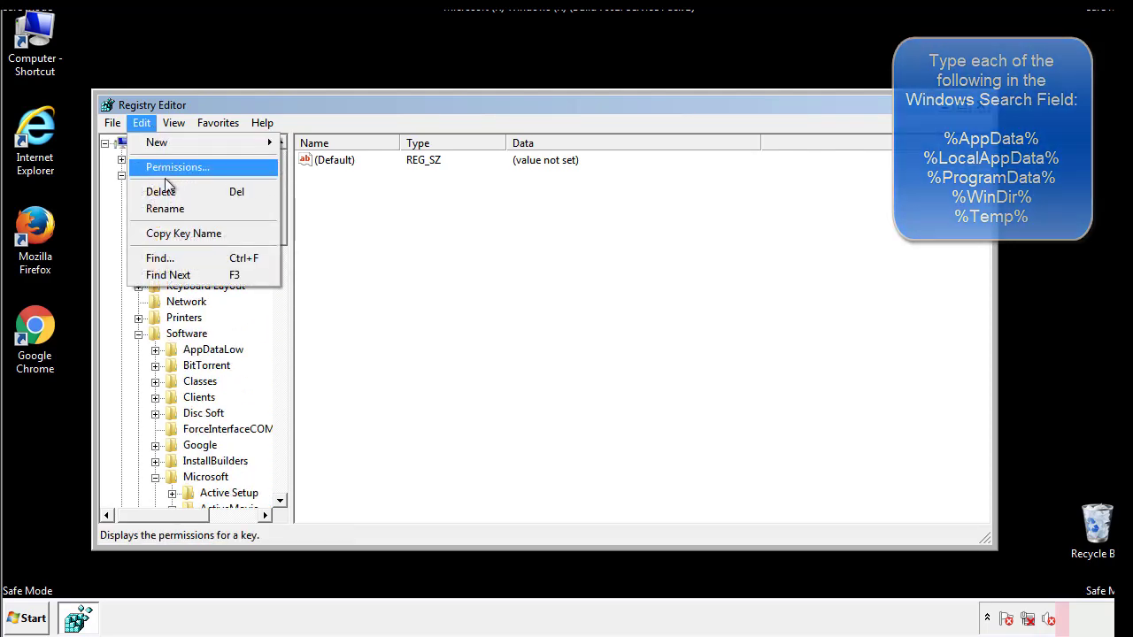
click(161, 258)
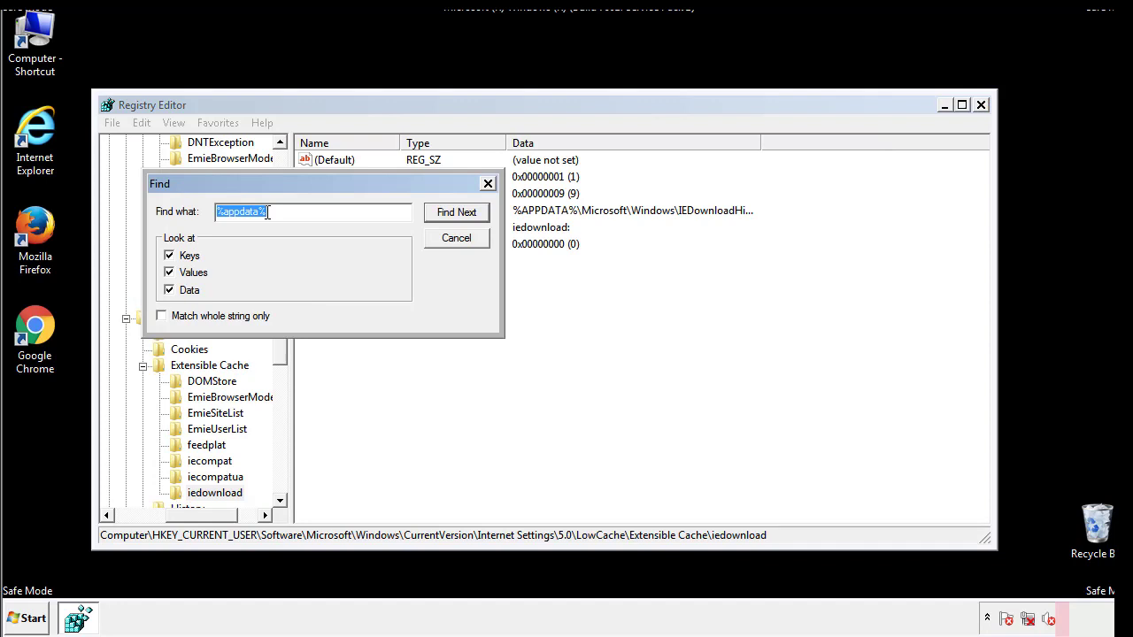
text(%temp%)
key(Return)
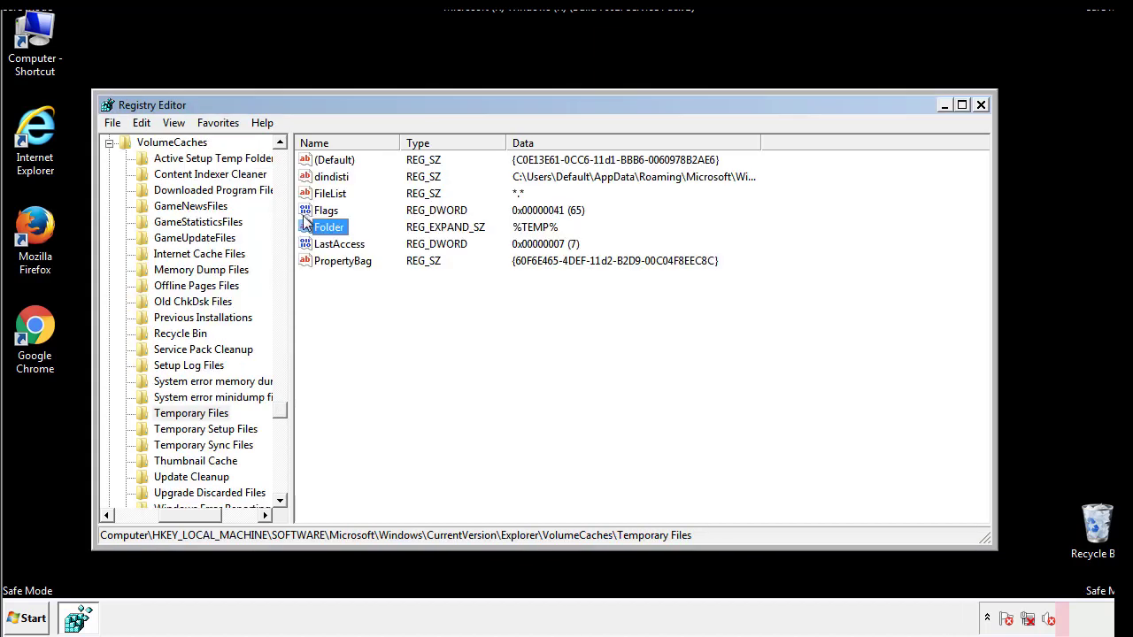
Delete all values in the VolumeCaches\Temporary Files registry key and close the Registry Editor
click(462, 309)
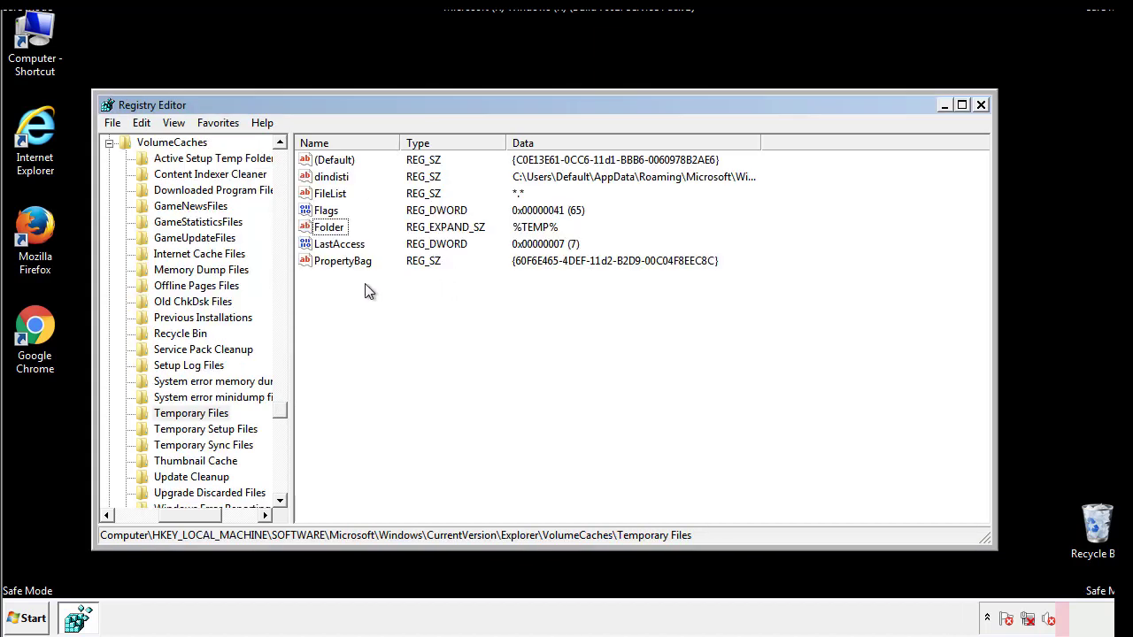
drag(367, 288, 321, 164)
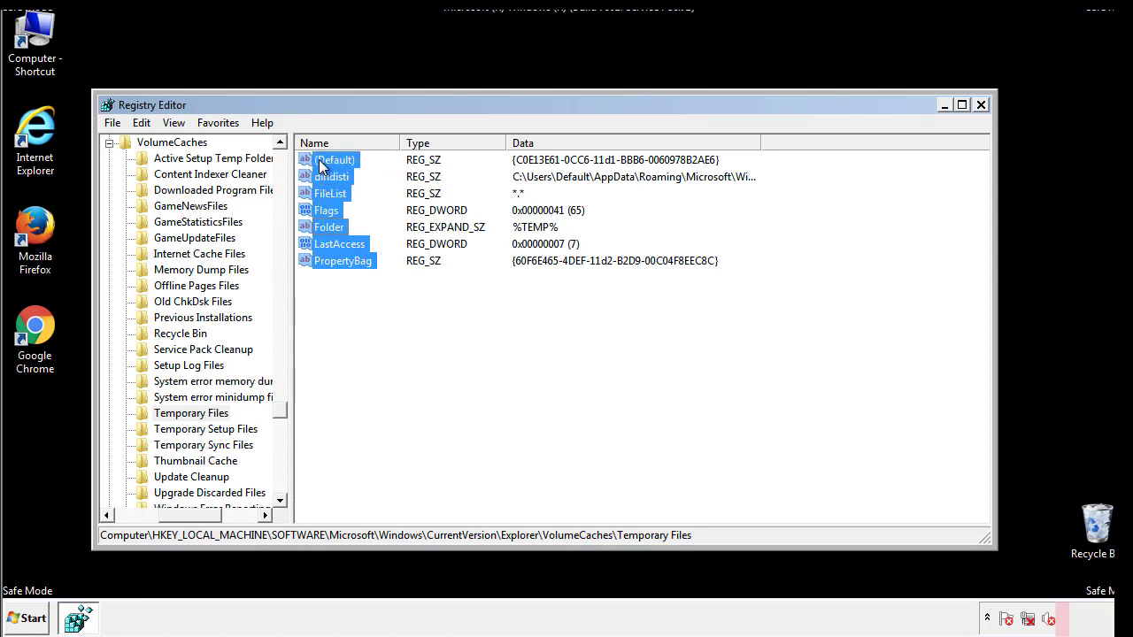
right_click(320, 166)
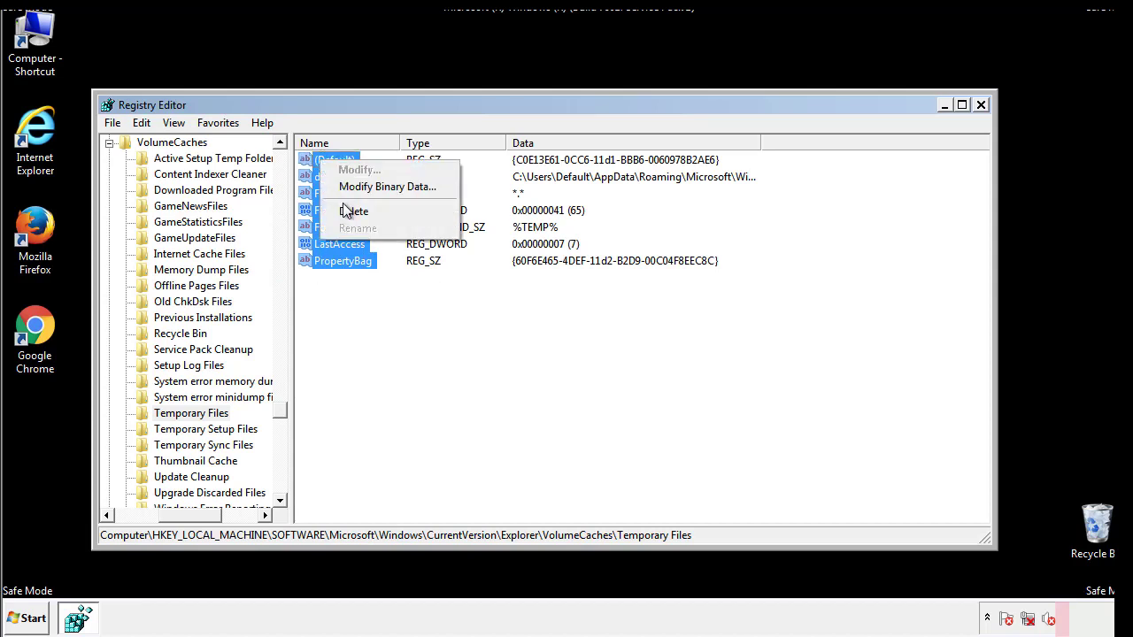
click(345, 213)
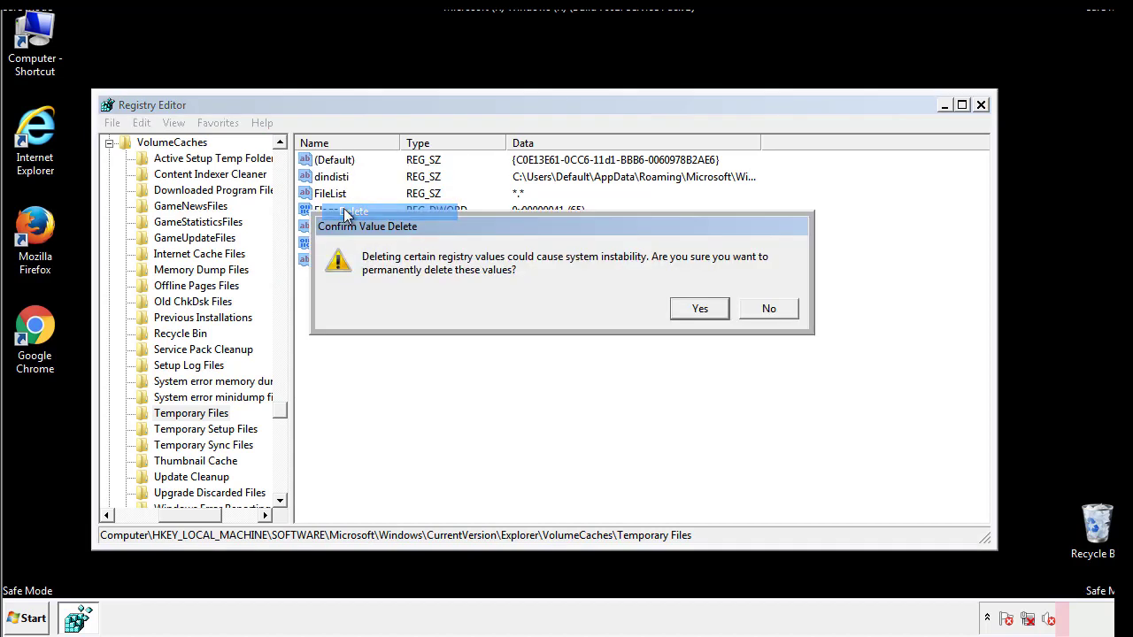
click(697, 309)
click(392, 213)
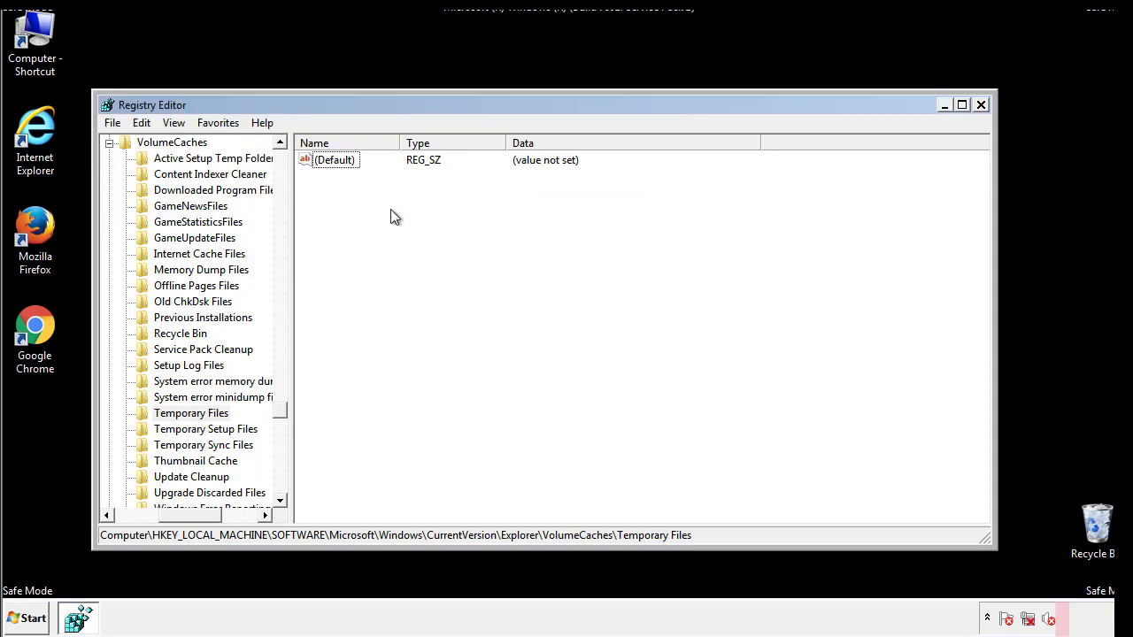
click(981, 106)
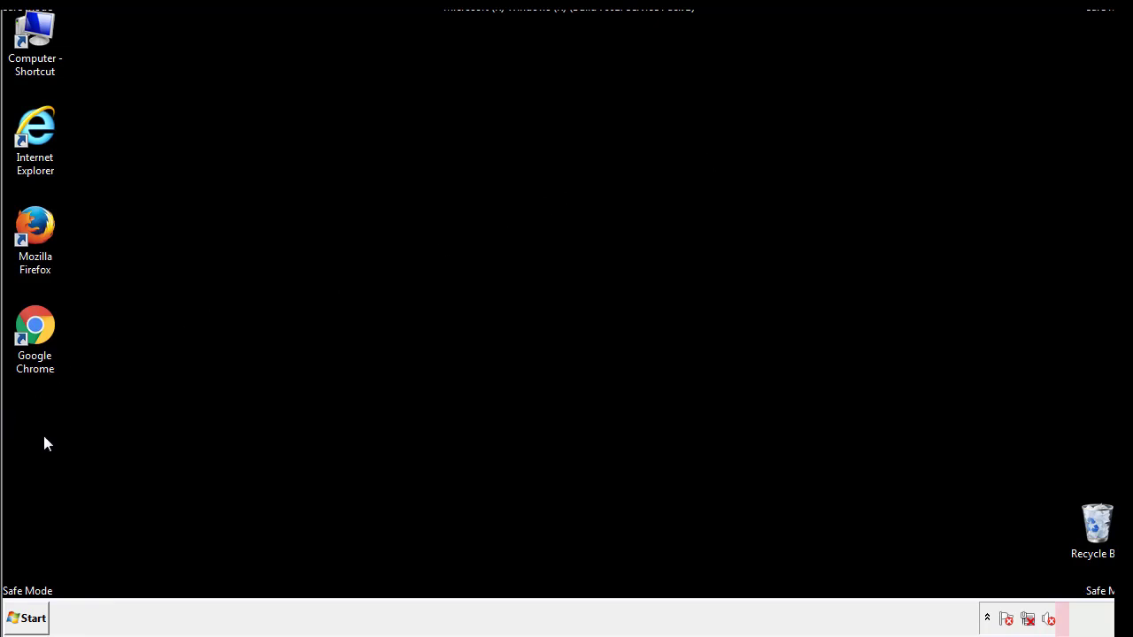
Open System Configuration by running msconfig
click(25, 625)
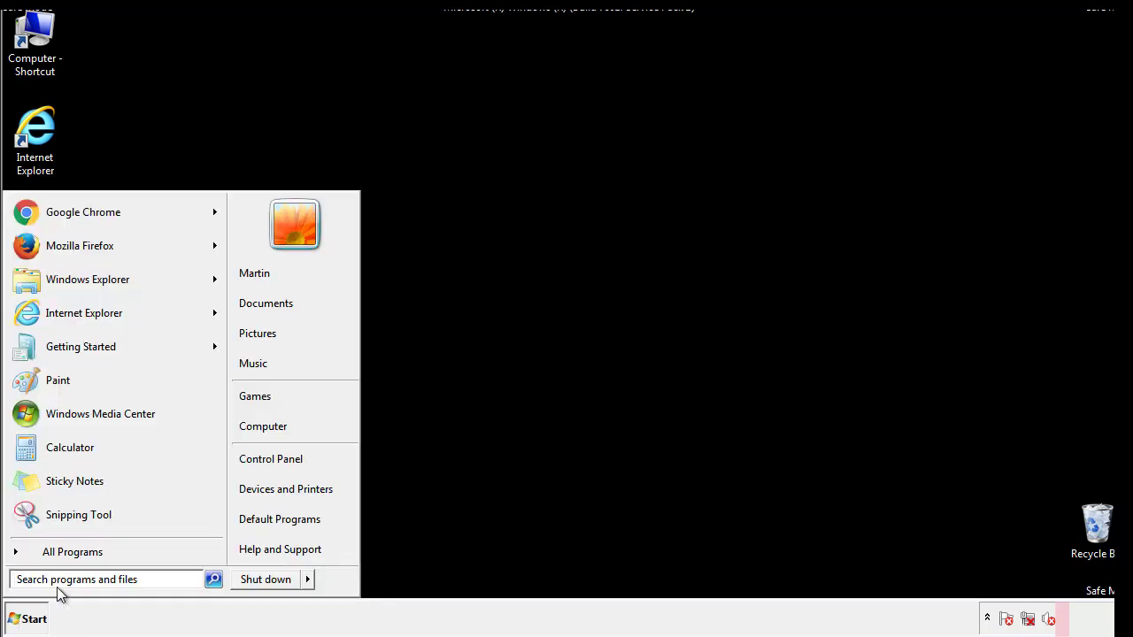
text(mscon)
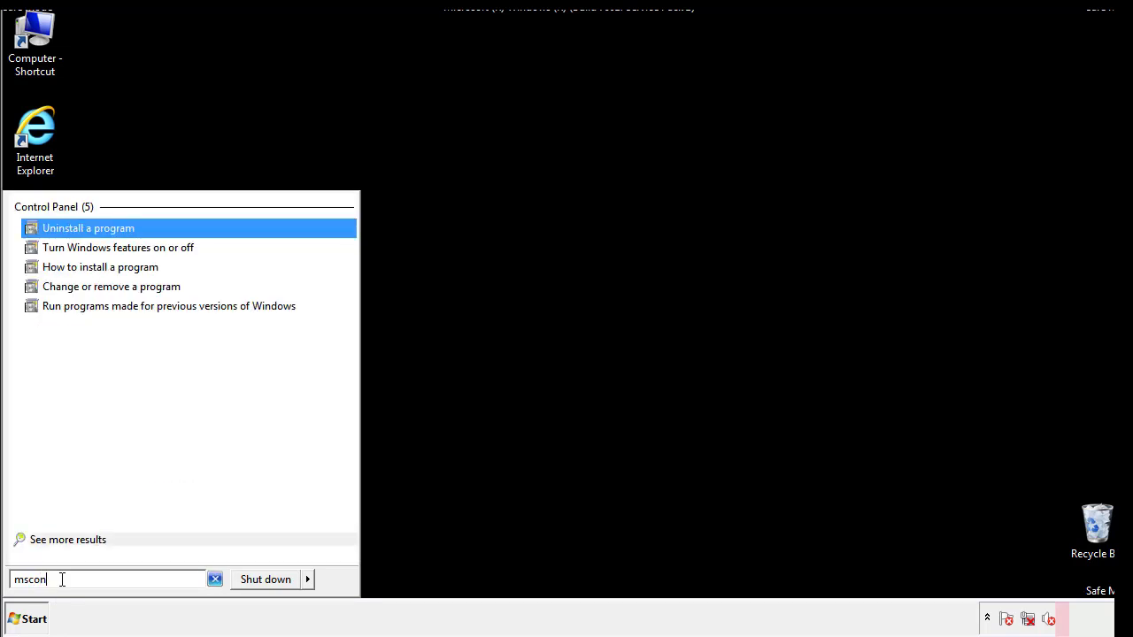
text(fig)
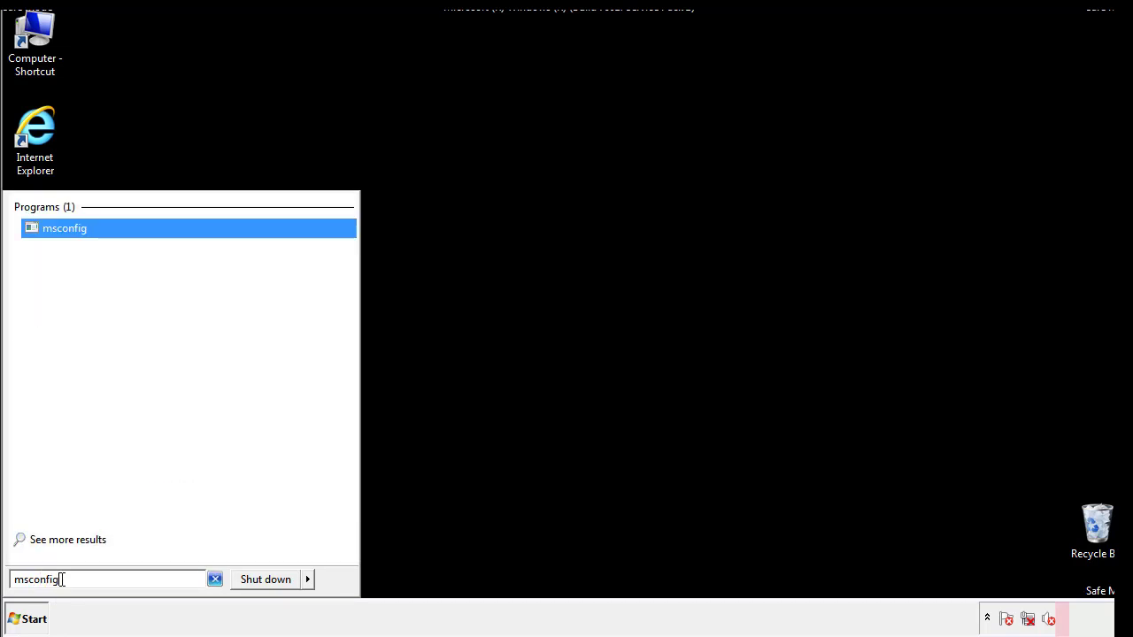
key(Return)
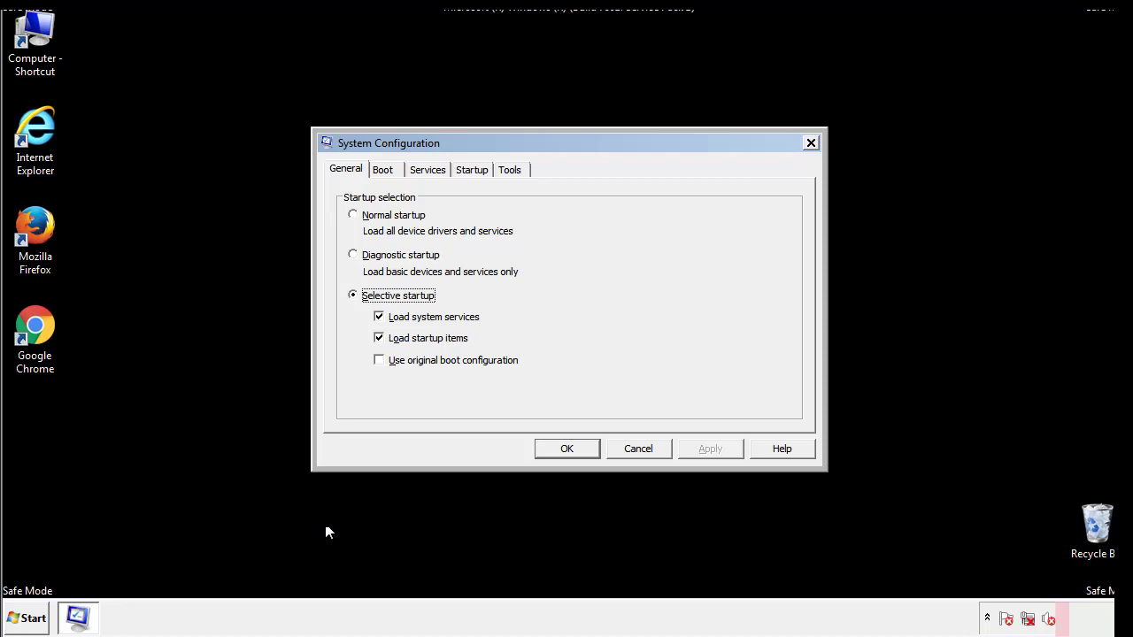
Turn off Safe boot in the boot options, apply the change and restart the computer
click(390, 169)
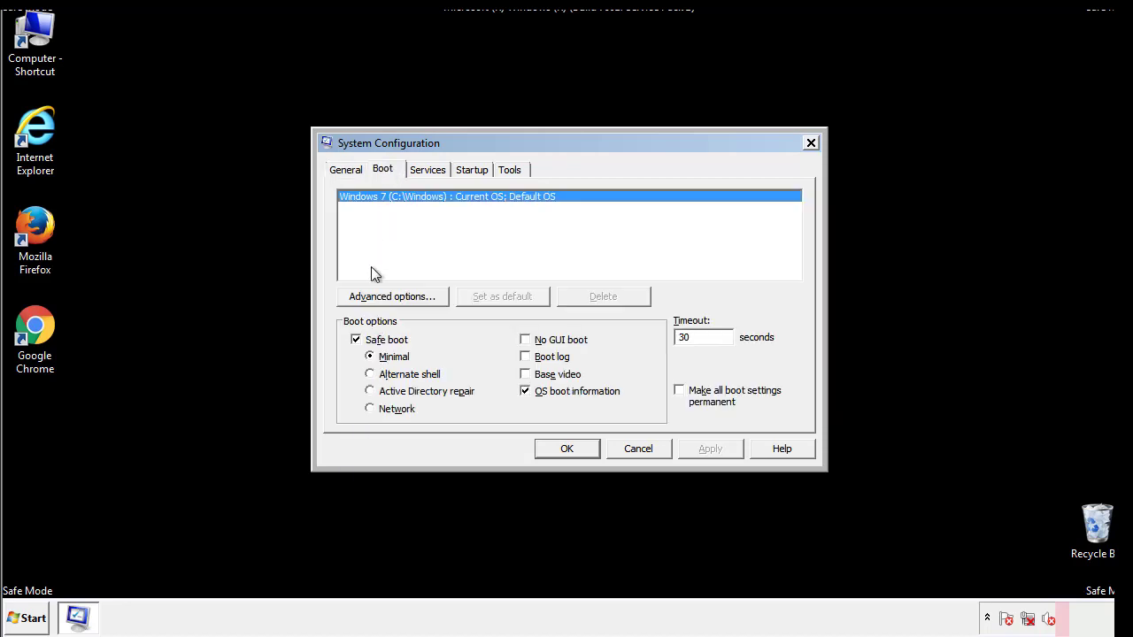
click(358, 342)
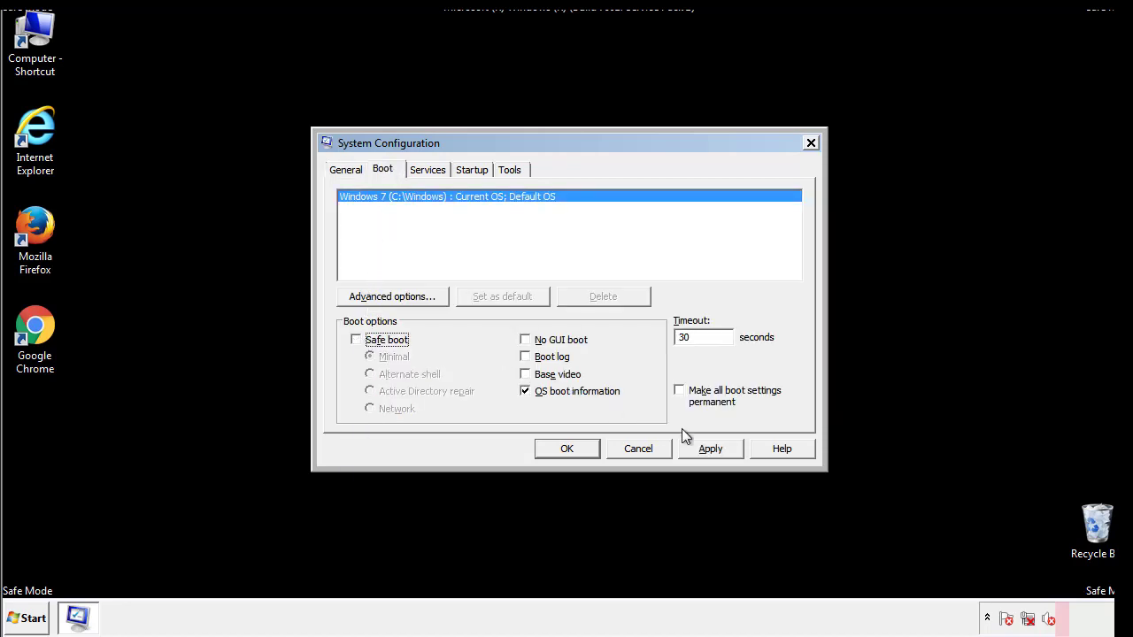
click(712, 448)
click(564, 449)
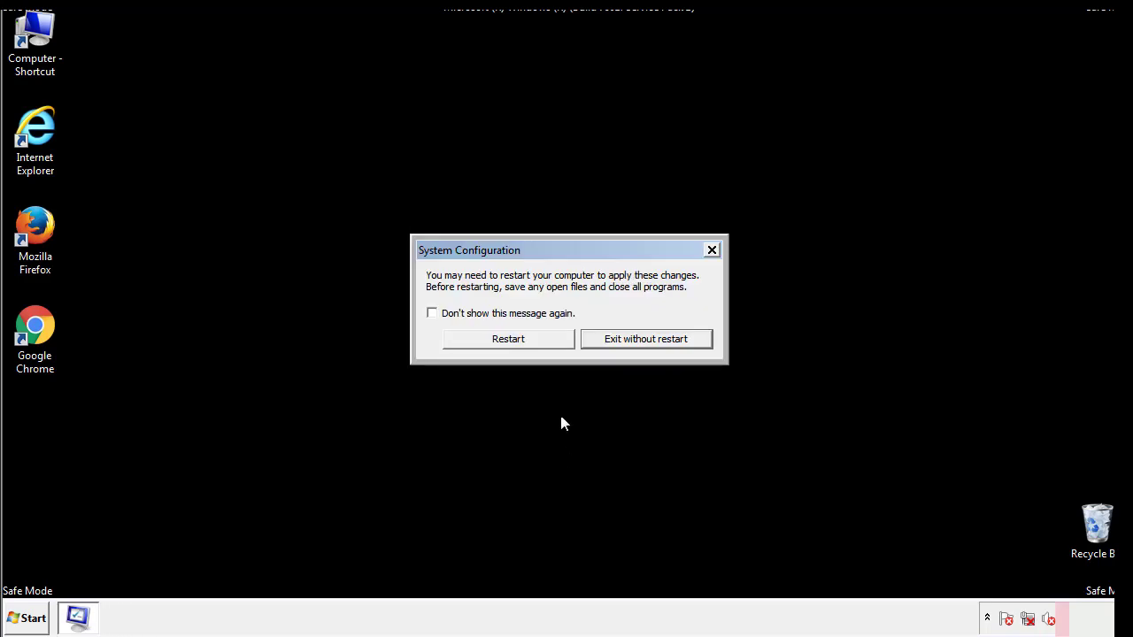
click(524, 345)
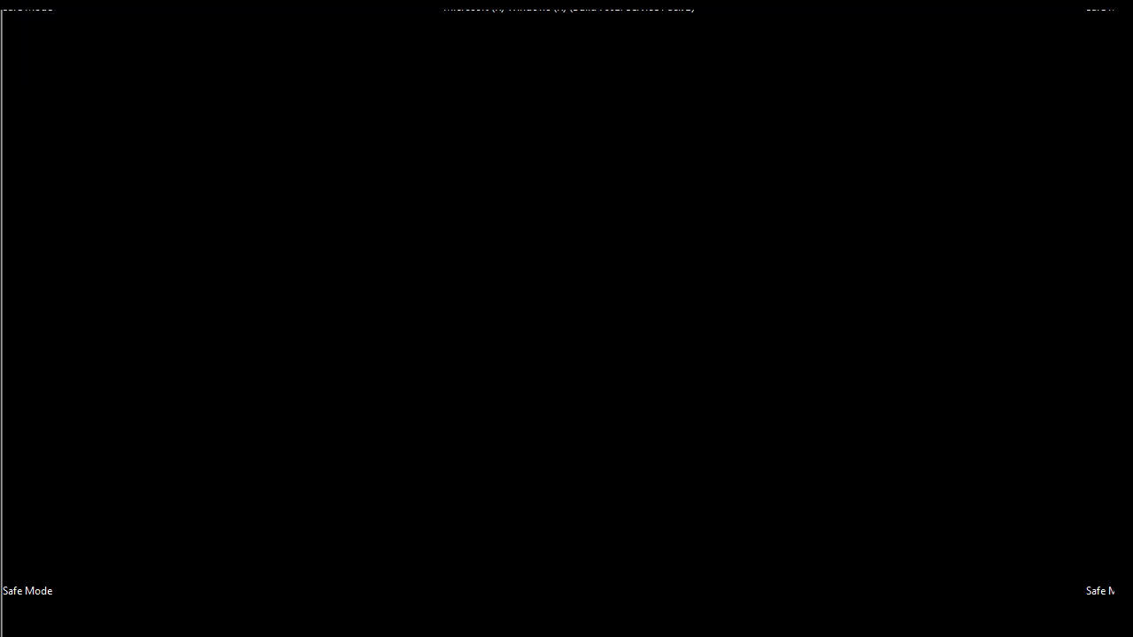